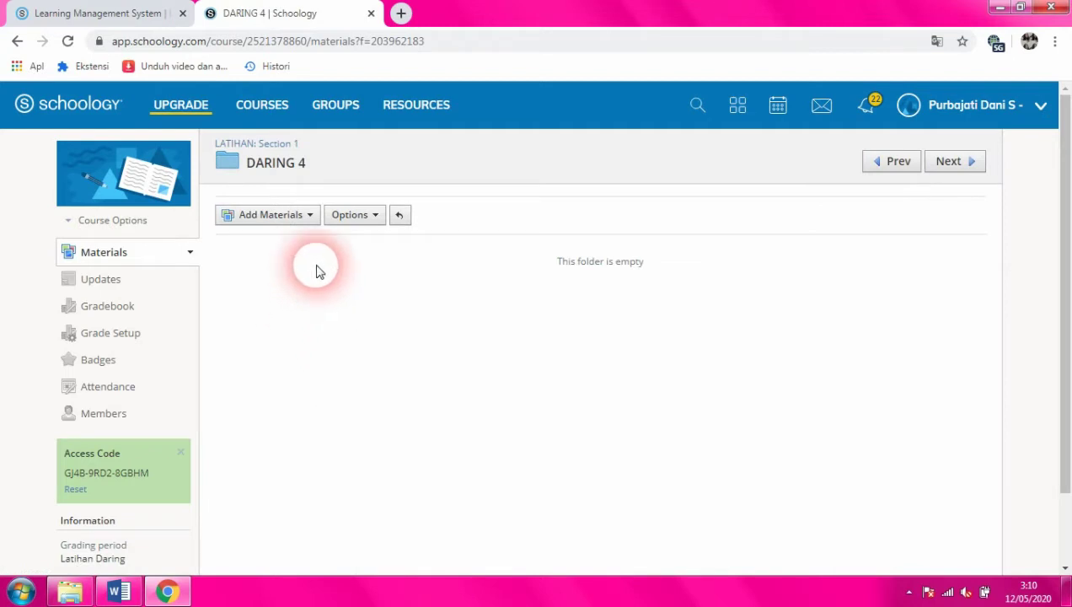
- Create an ungraded test/quiz named LATIHAN SOAL FILL IN THE BLANK in the DARING 4 folder
left_click(302, 221)
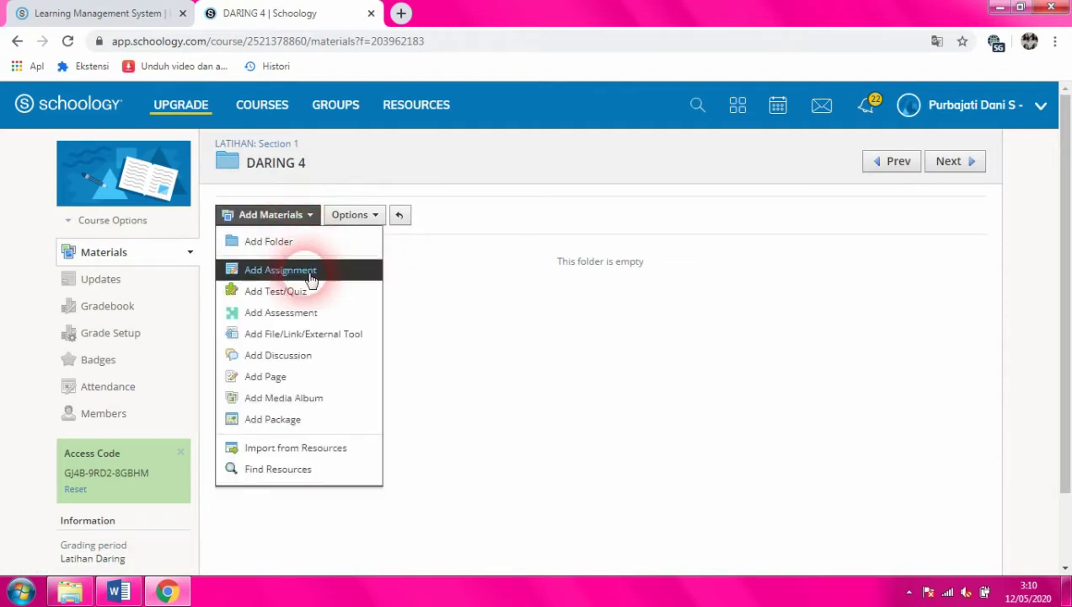
left_click(311, 297)
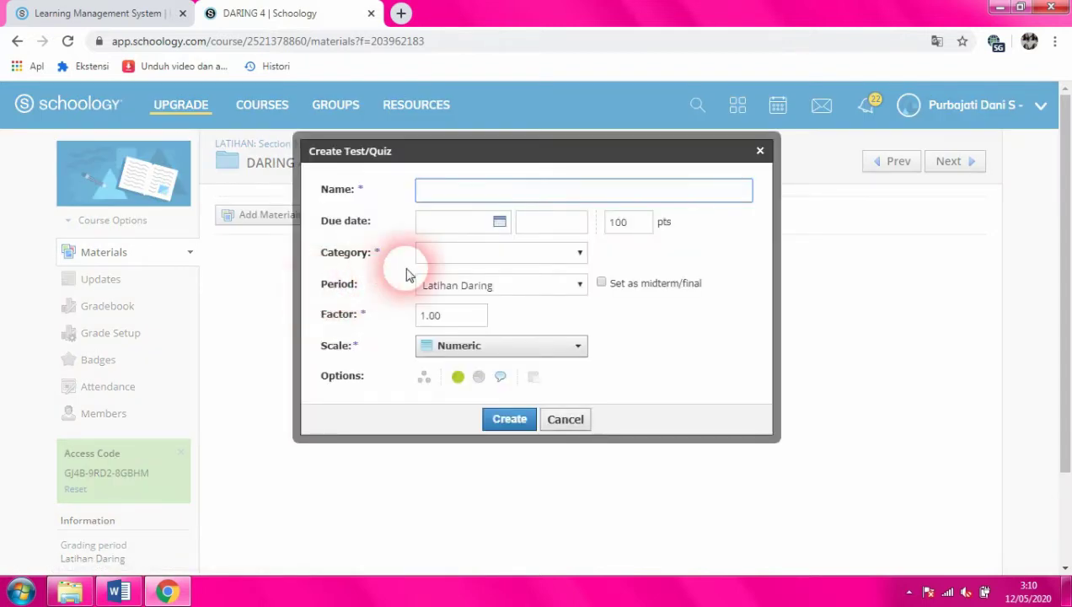
type("L")
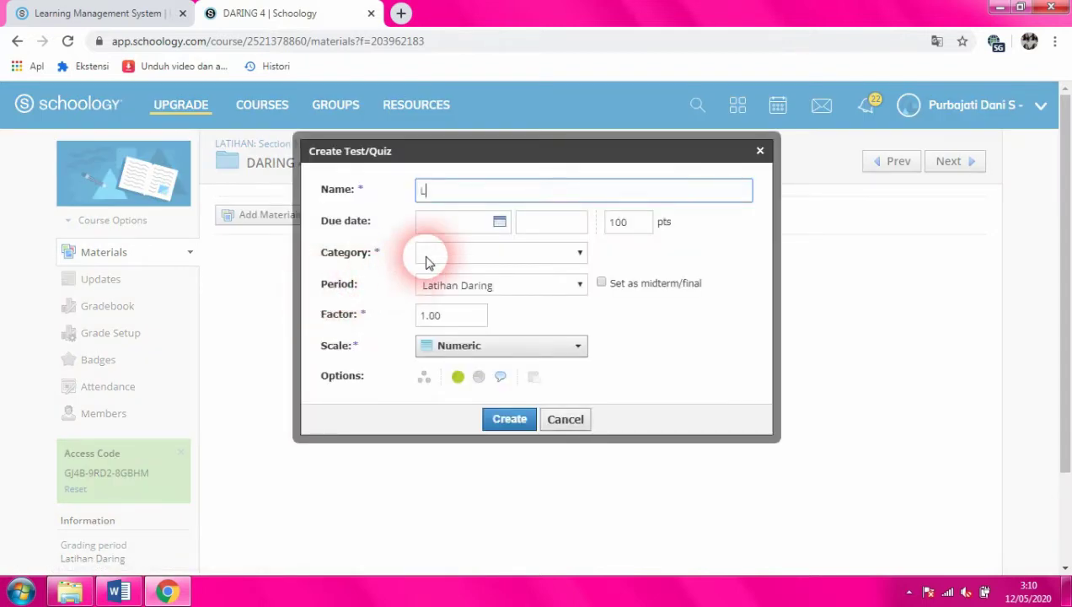
type("ATIHAN SOAL FILL IN THE BLANK")
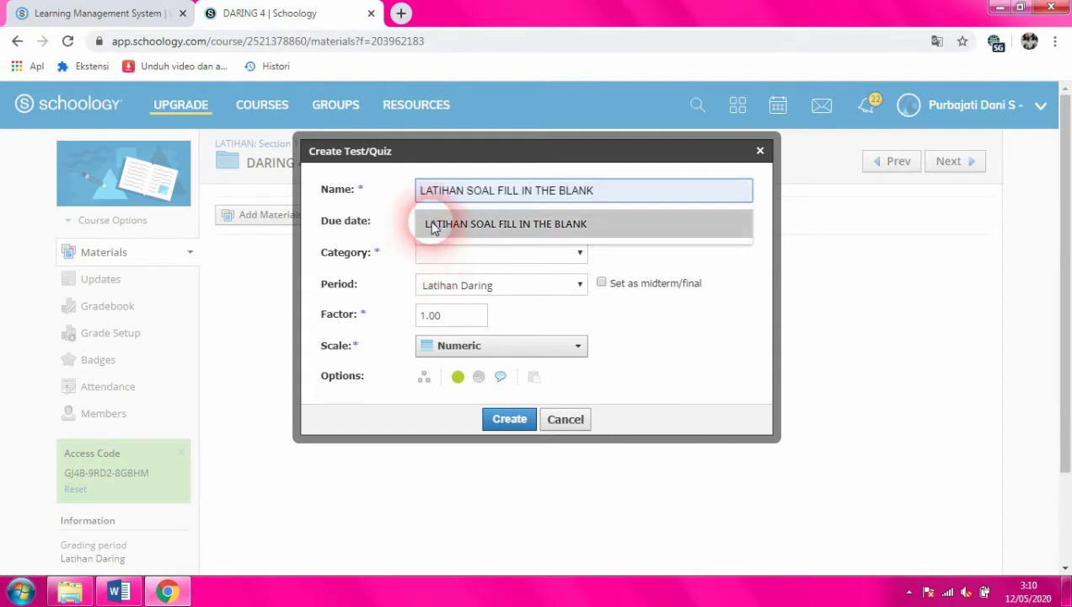
left_click(444, 230)
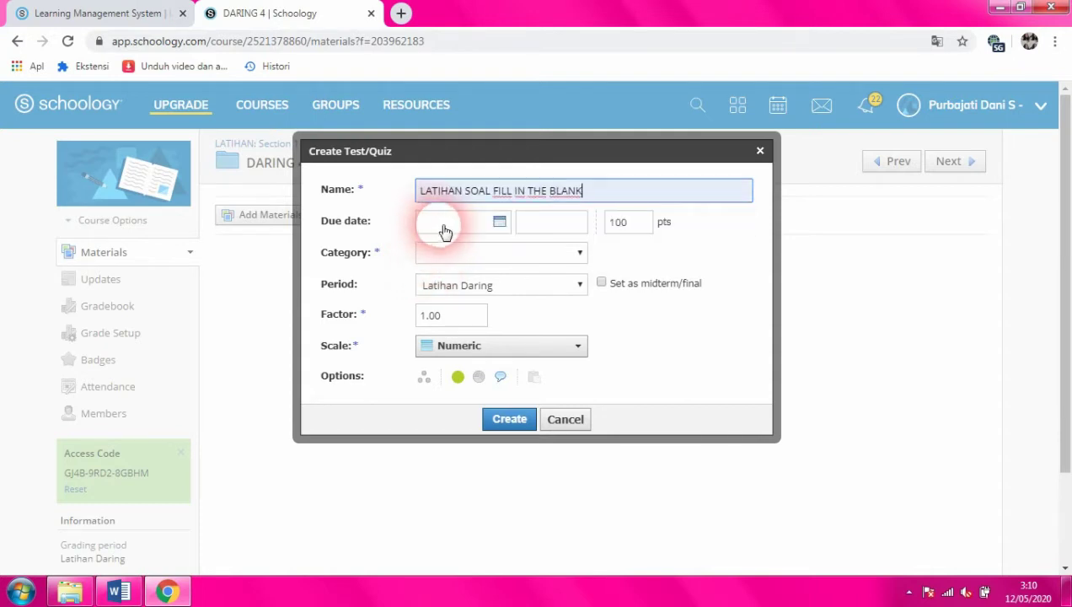
left_click(455, 253)
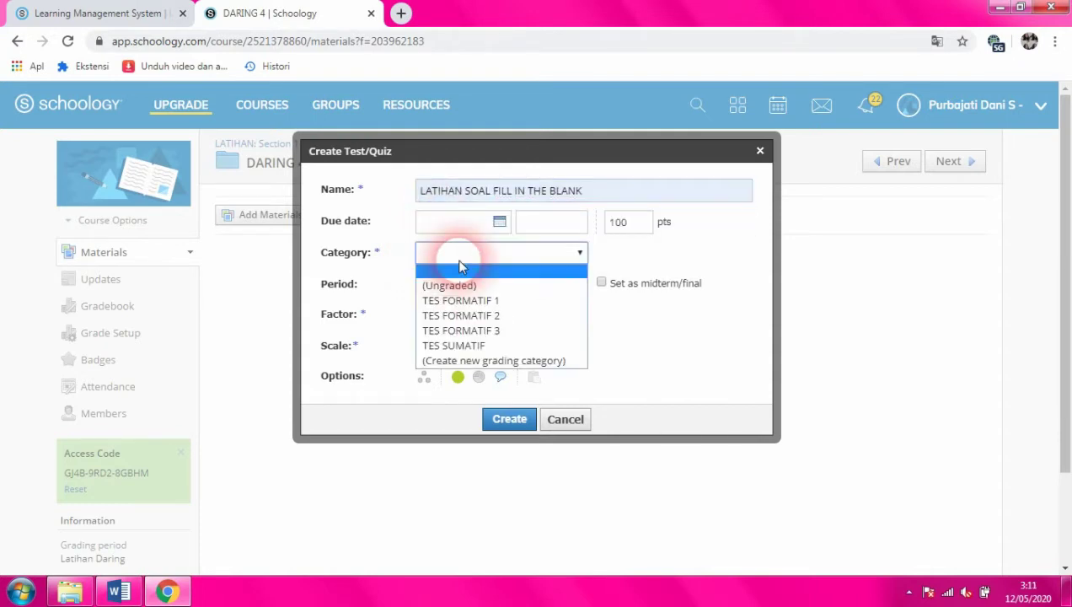
left_click(461, 286)
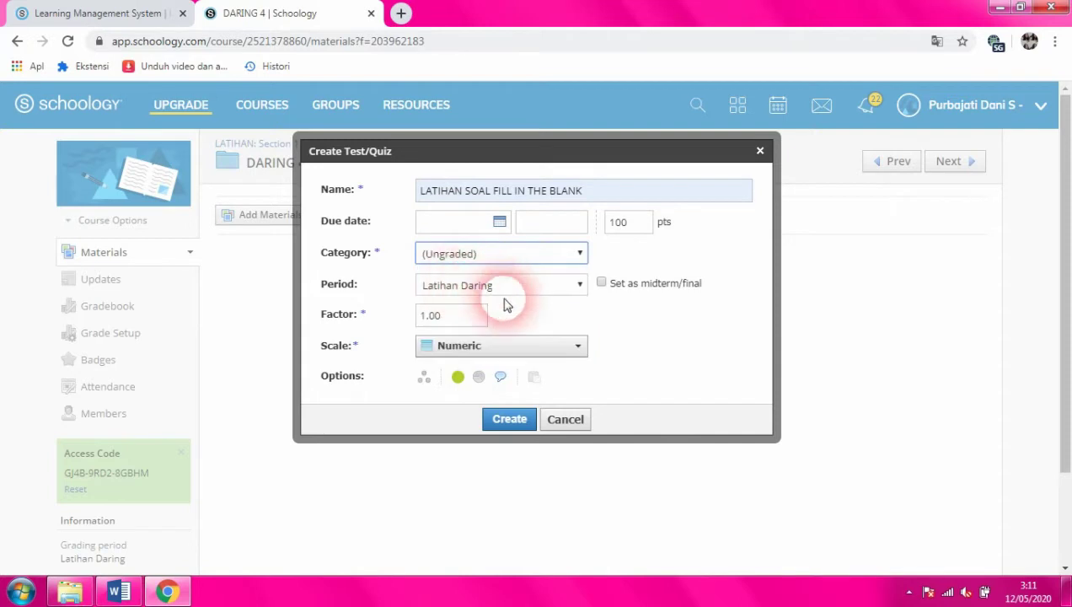
left_click(522, 421)
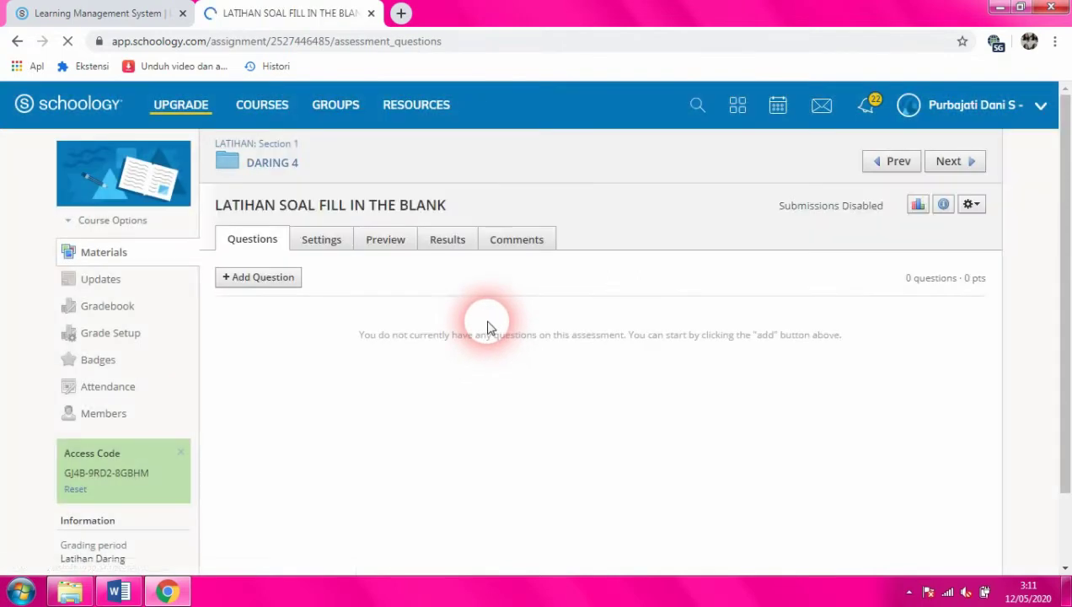
- Start a Fill in the Blank question for the quiz and copy the first question's full text from the Word document
left_click(257, 280)
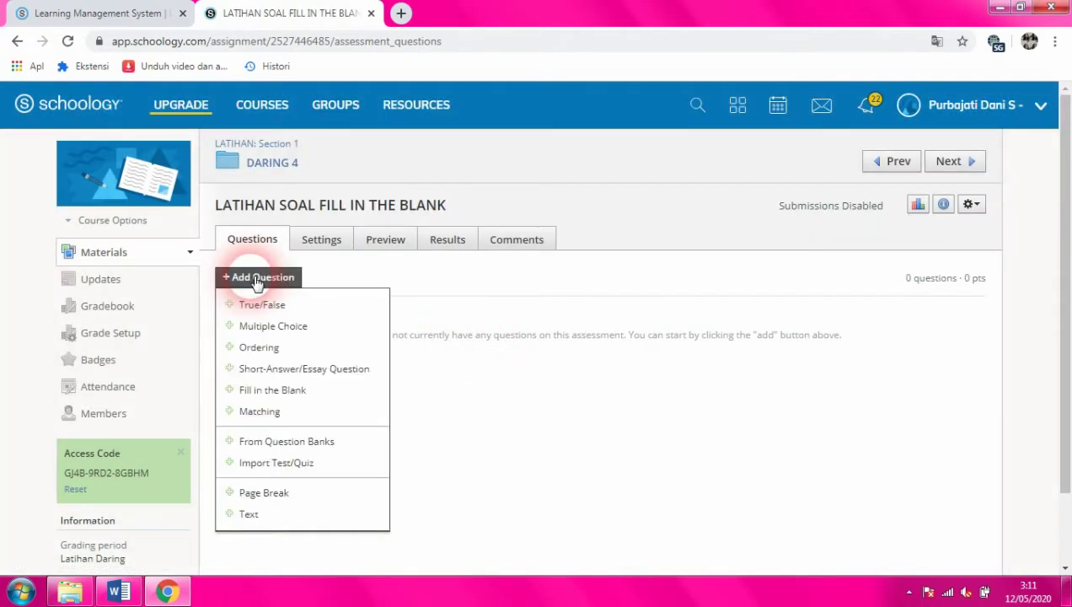
left_click(301, 393)
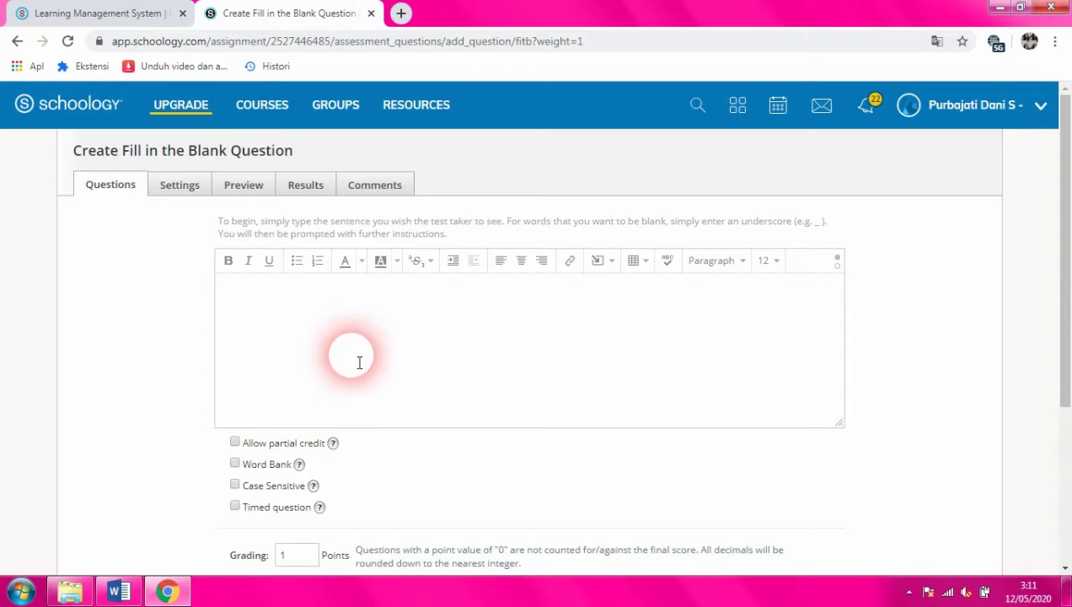
left_click(126, 595)
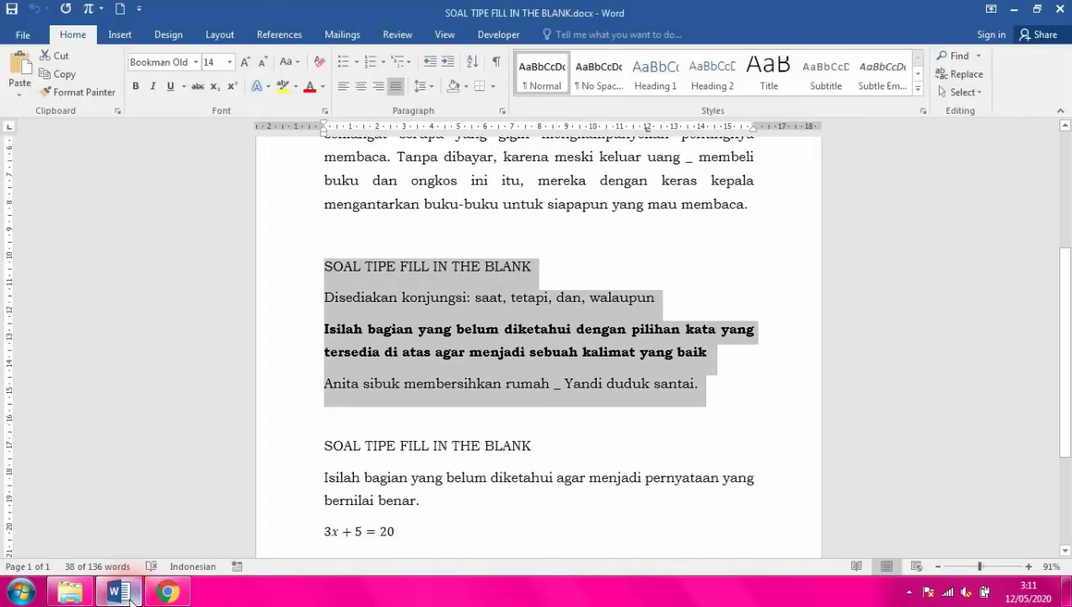
scroll(412, 373, "up", 3)
left_click(419, 371)
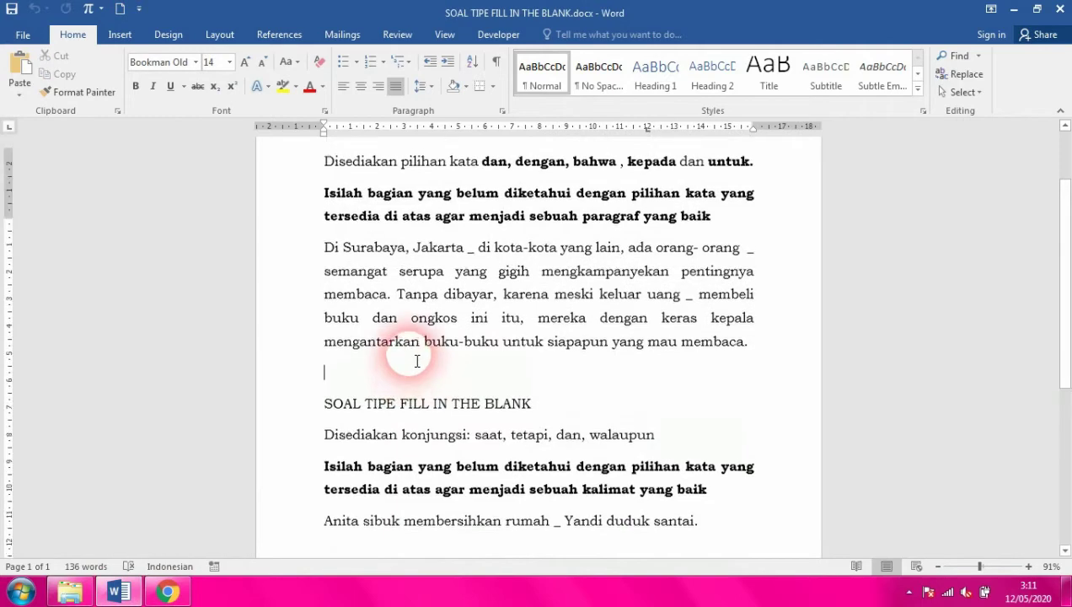
scroll(416, 361, "up", 2)
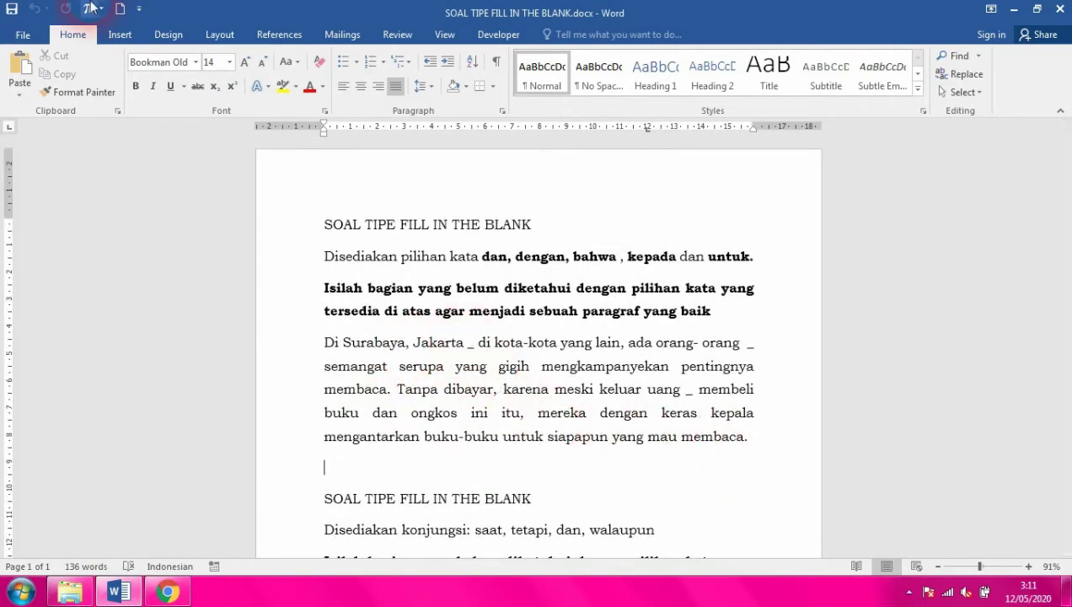
left_click(379, 234)
left_click_drag(331, 236, 756, 450)
key("ctrl+c")
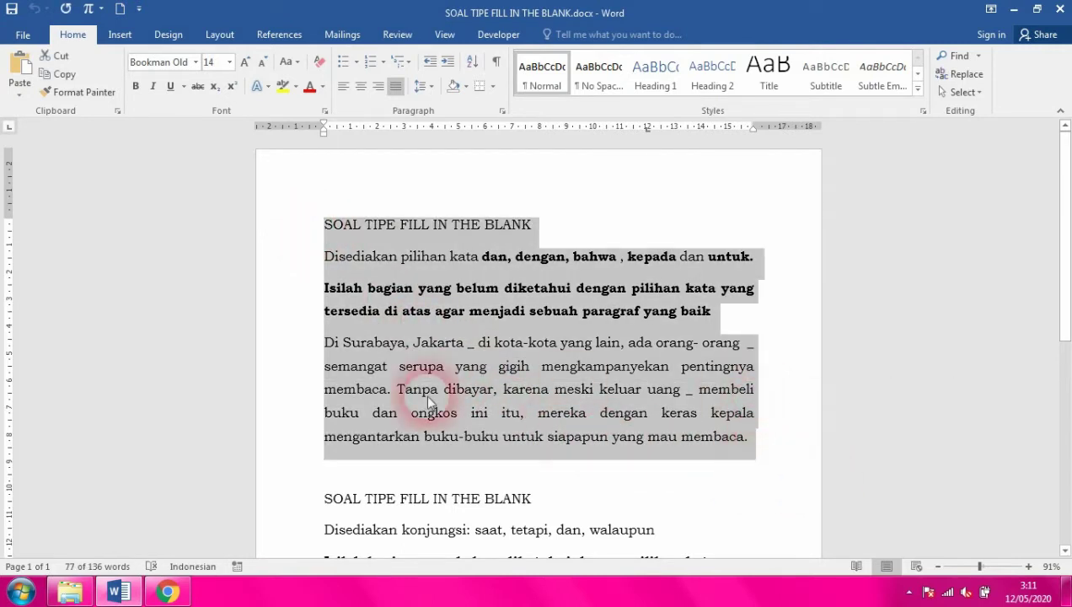
- Paste the copied question into the Schoology question editor in Chrome and replace "dan" between "kepada" and "untuk" with a comma
left_click(168, 592)
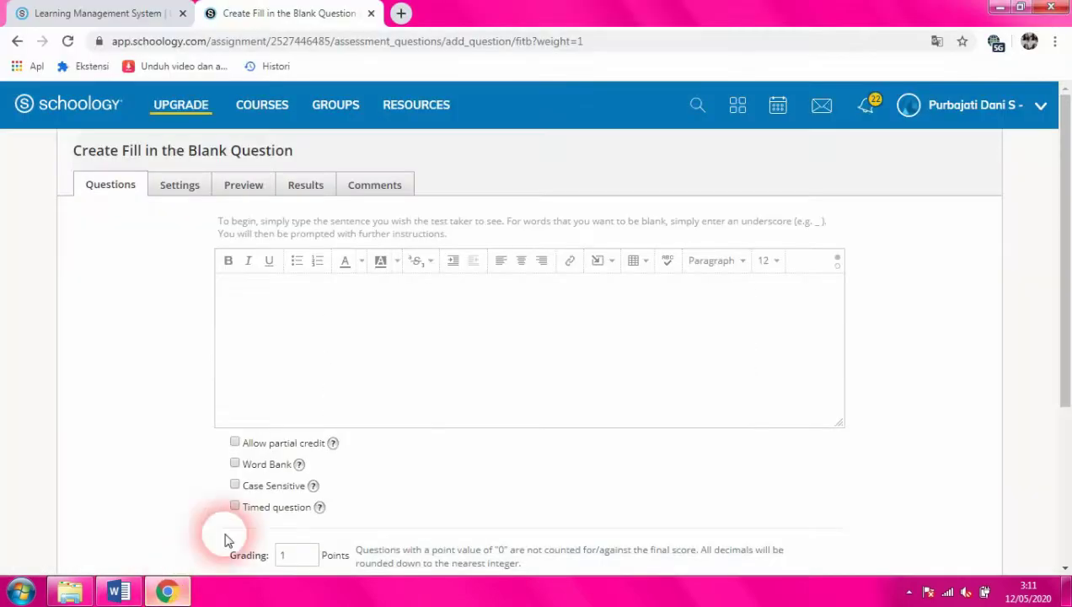
left_click(347, 376)
key("ctrl+v")
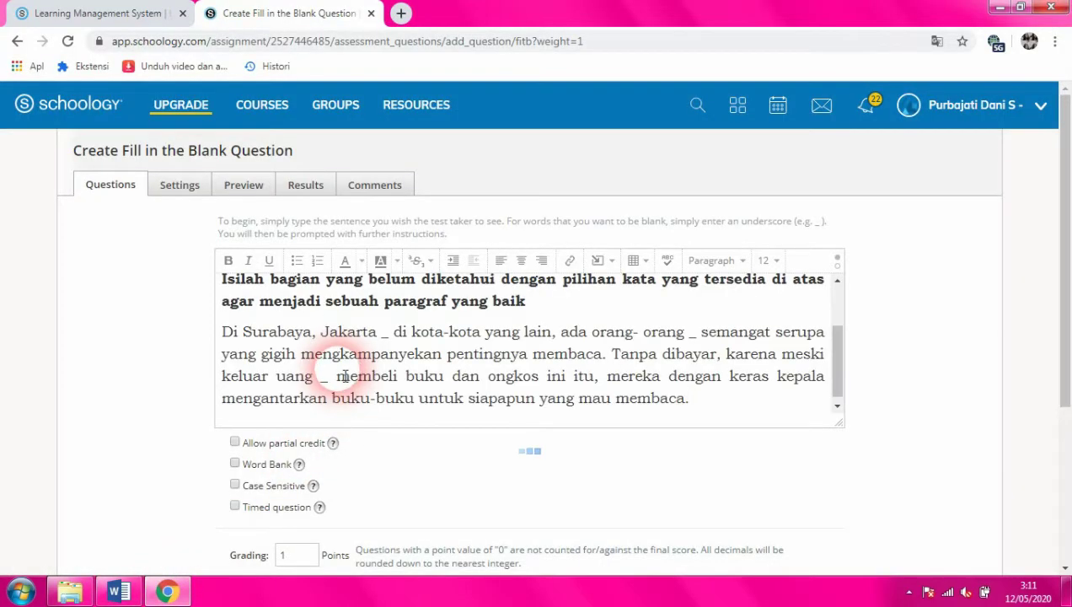
scroll(345, 376, "up", 1)
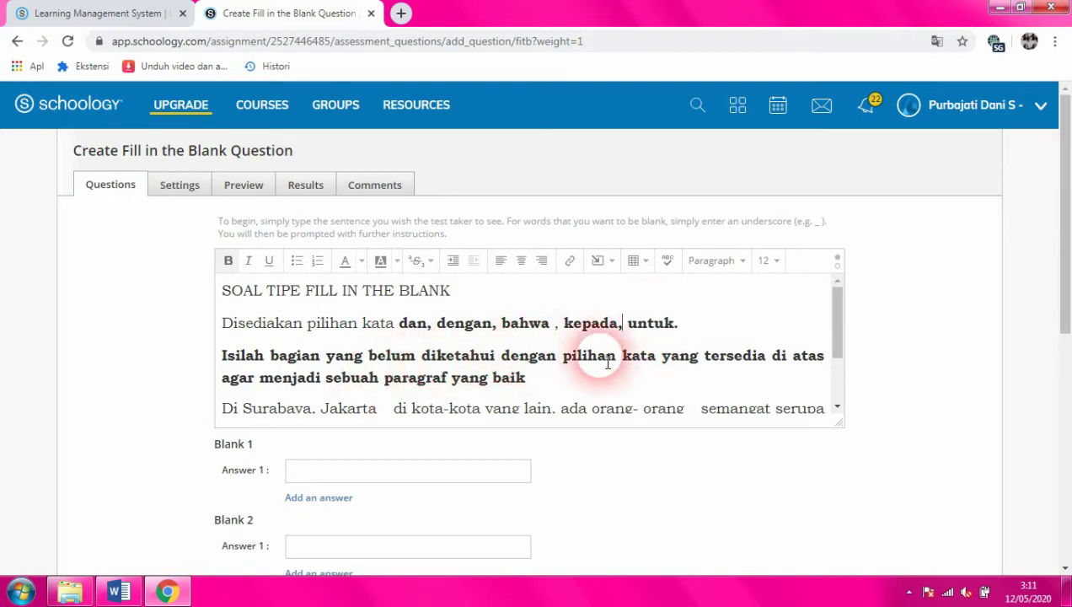
- Review the question's blanks against the word choices and enter "dan" as the answer for Blank 1
scroll(613, 365, "down", 2)
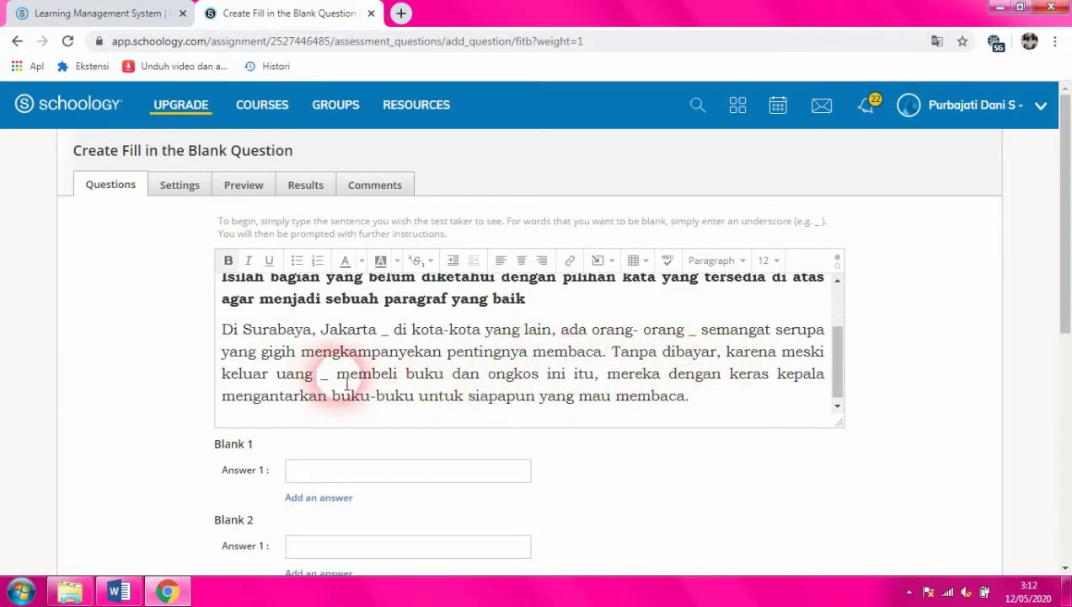
scroll(407, 374, "down", 1)
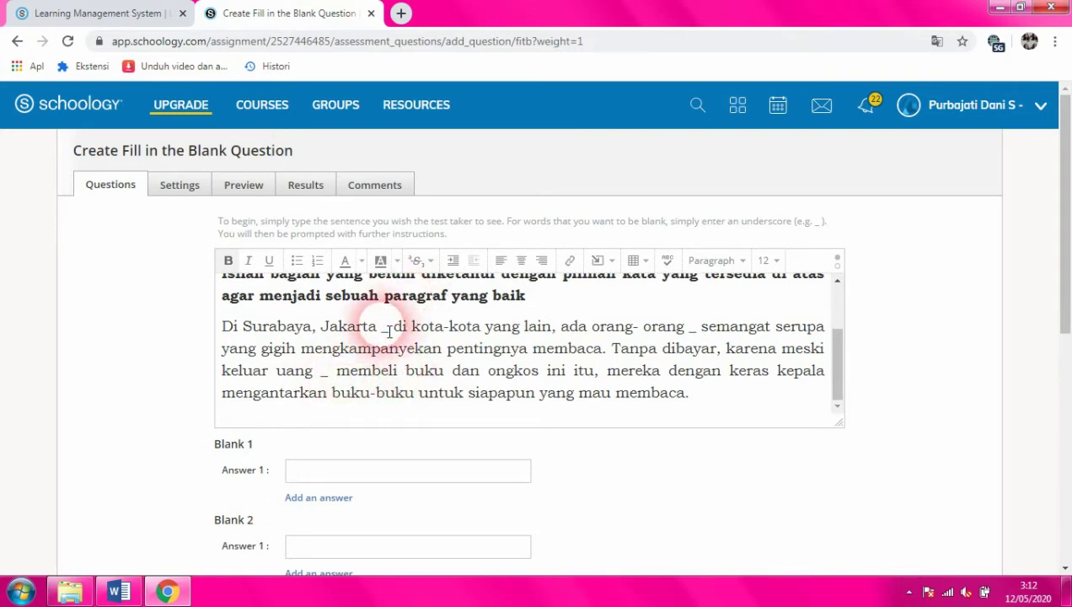
scroll(389, 331, "up", 2)
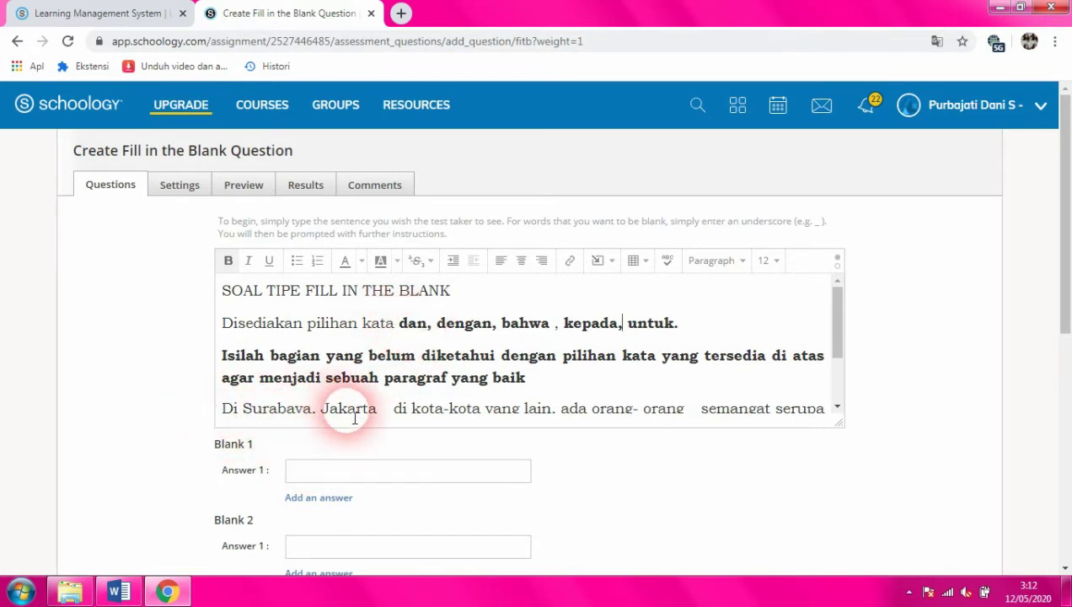
scroll(341, 413, "down", 2)
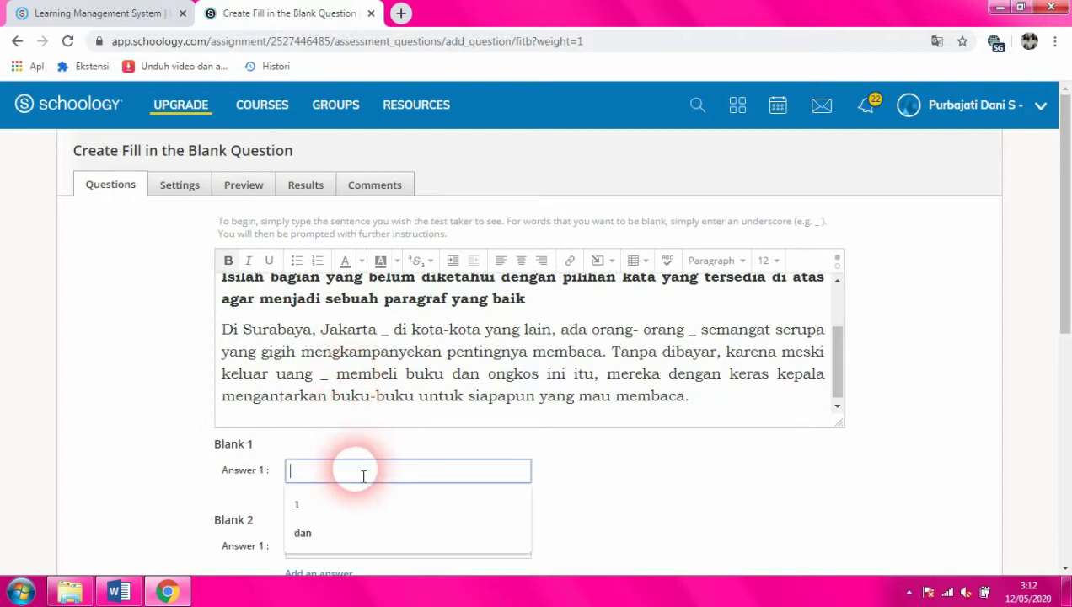
type("DA")
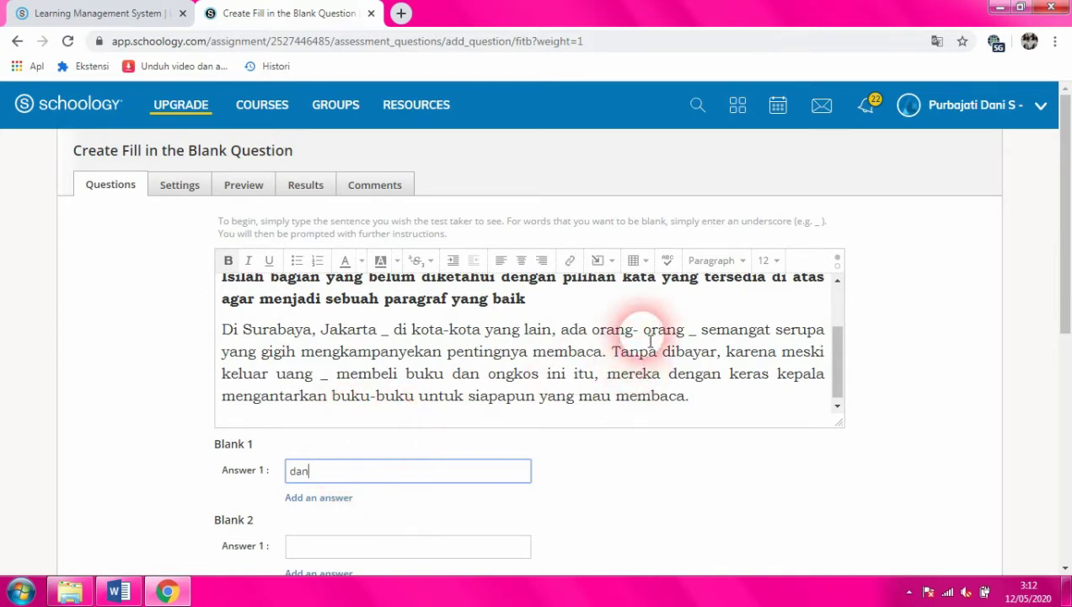
- Check the word choices for the second gap and enter "dengan" as the answer for Blank 2
scroll(653, 342, "up", 1)
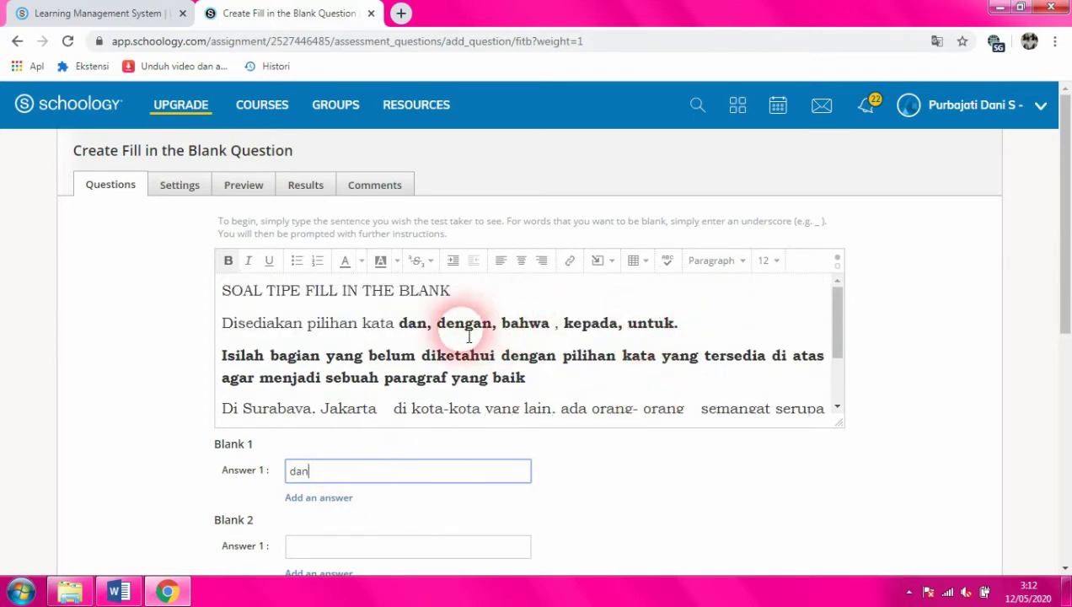
scroll(468, 341, "down", 1)
left_click(98, 469)
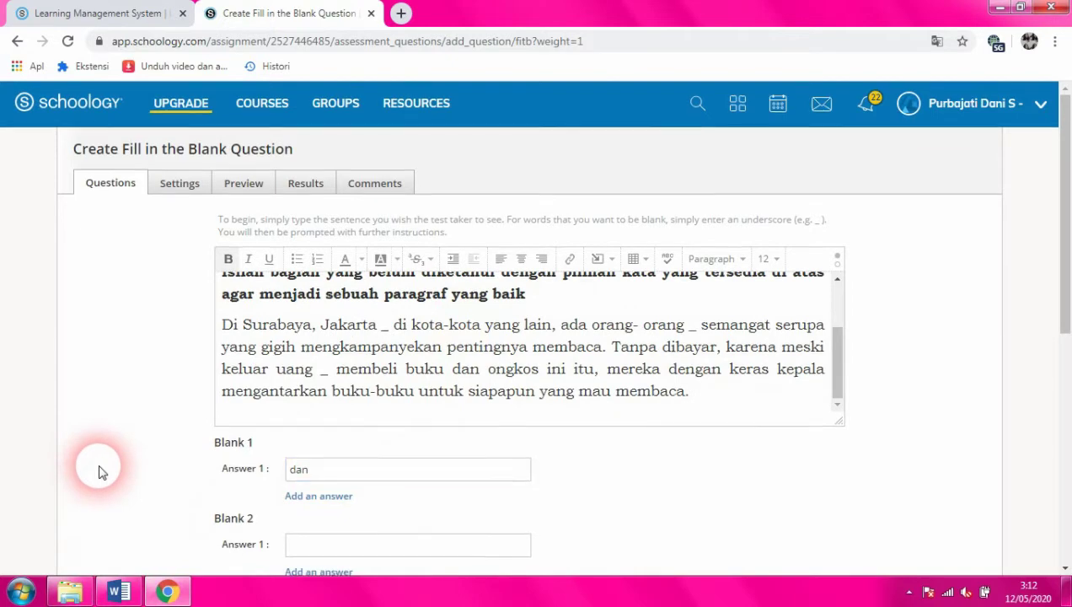
scroll(98, 469, "down", 2)
left_click(295, 392)
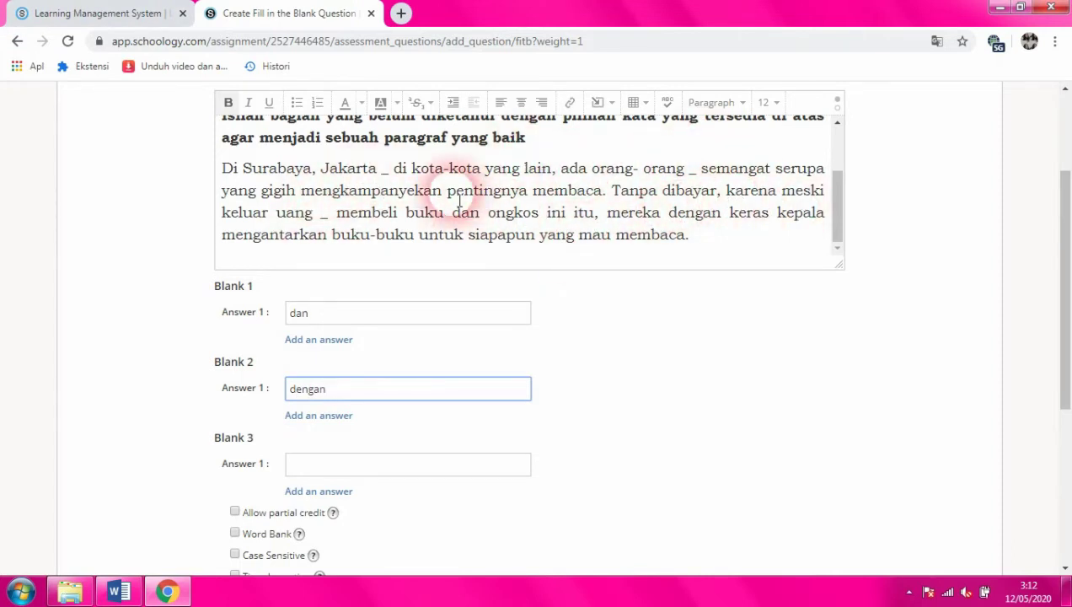
- Check the word choices for the third gap and enter "untuk" as the answer for Blank 3
scroll(478, 180, "up", 2)
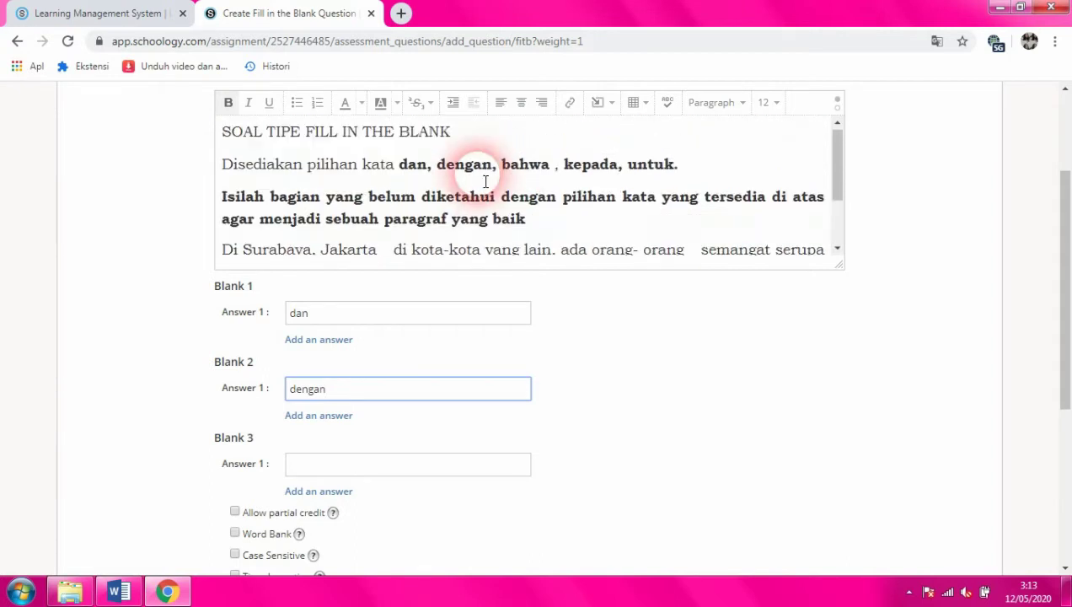
scroll(492, 174, "down", 2)
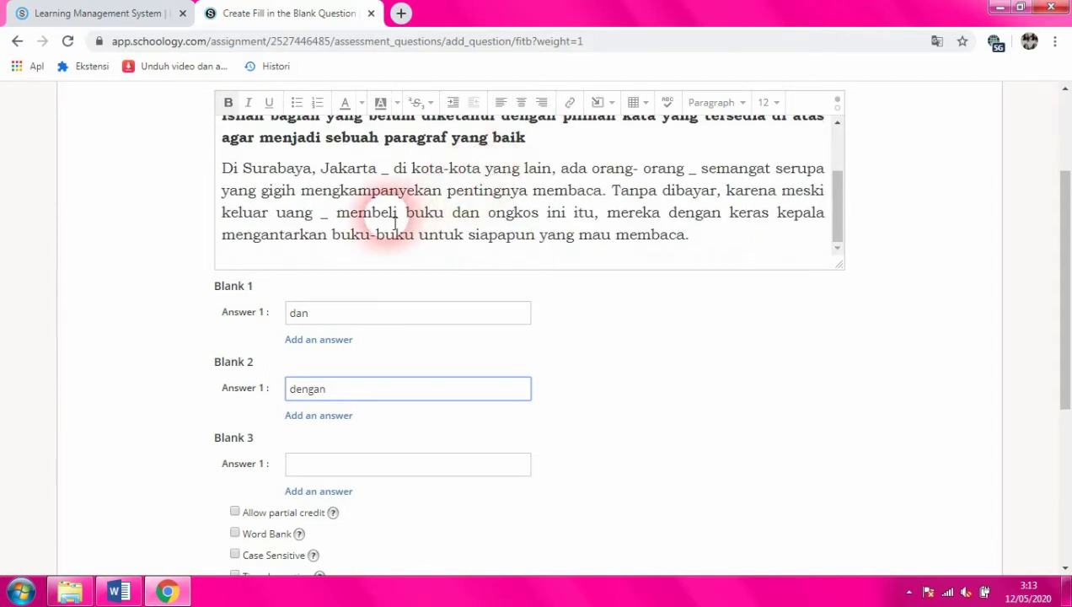
left_click(375, 465)
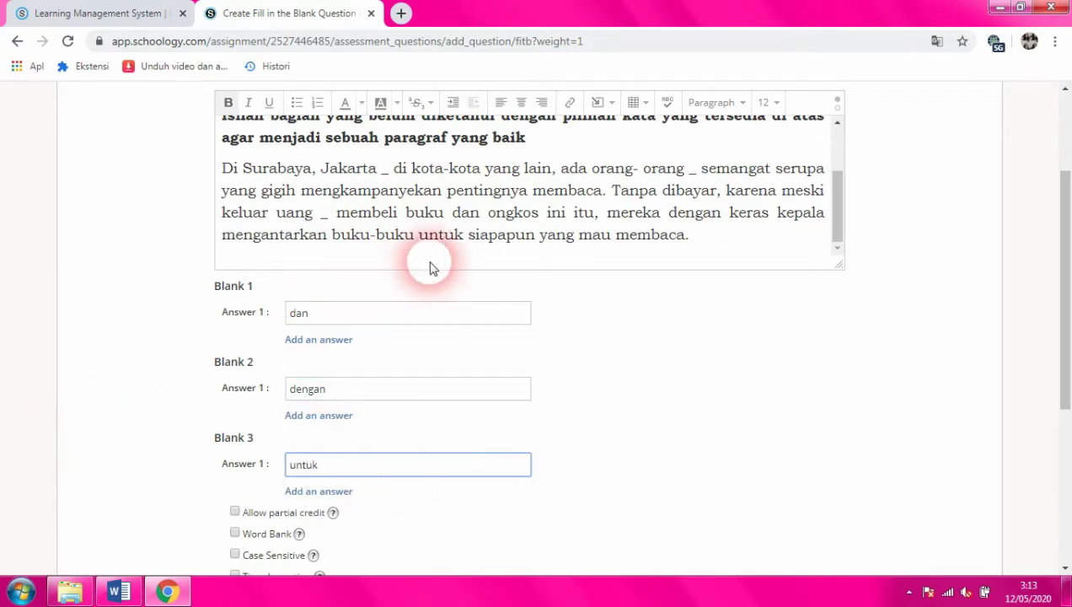
left_click(193, 439)
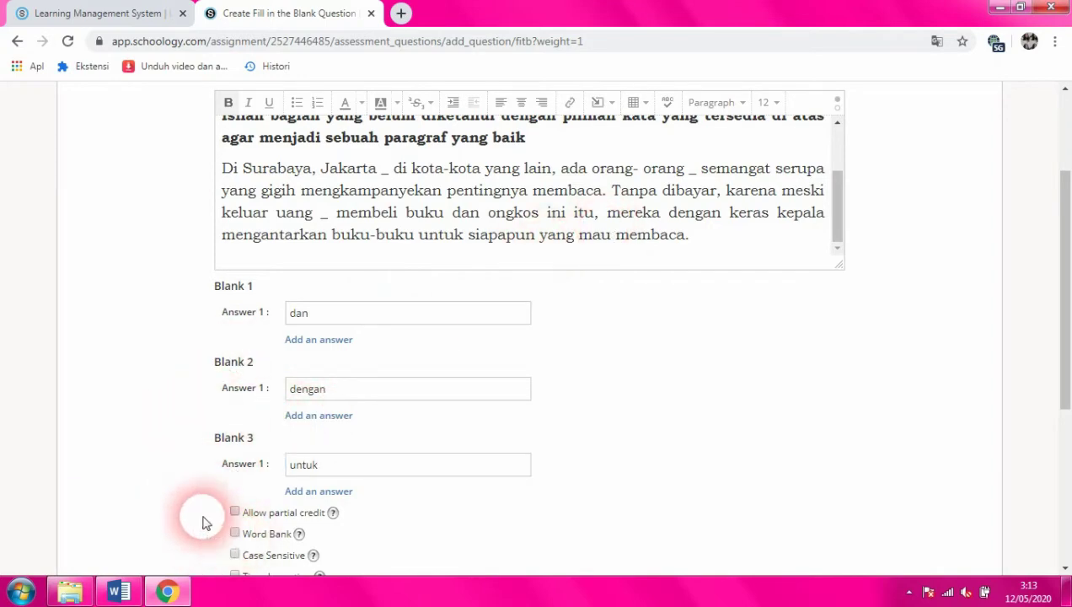
- Try the question's Word Bank option, dismiss the Windows color scheme dialog, and disable the option again
left_click(235, 533)
scroll(239, 530, "down", 1)
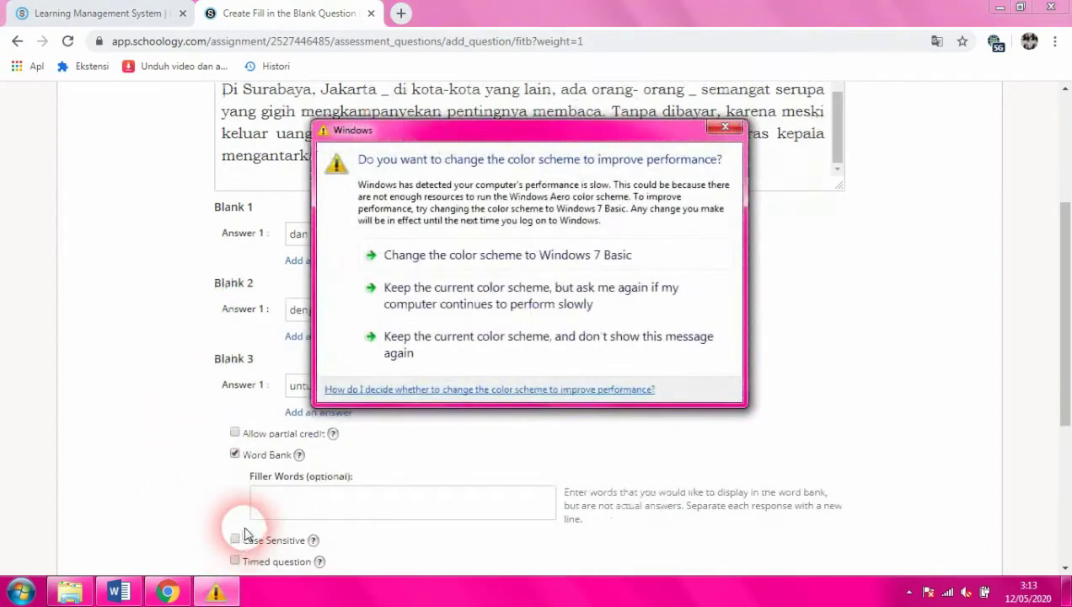
left_click(724, 127)
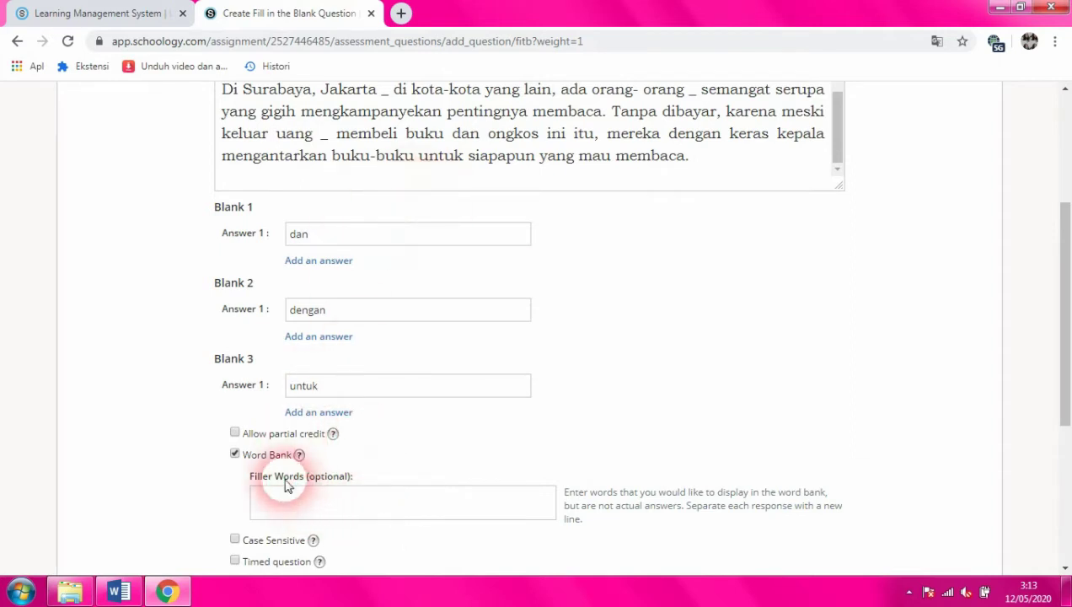
left_click(259, 456)
scroll(388, 325, "down", 2)
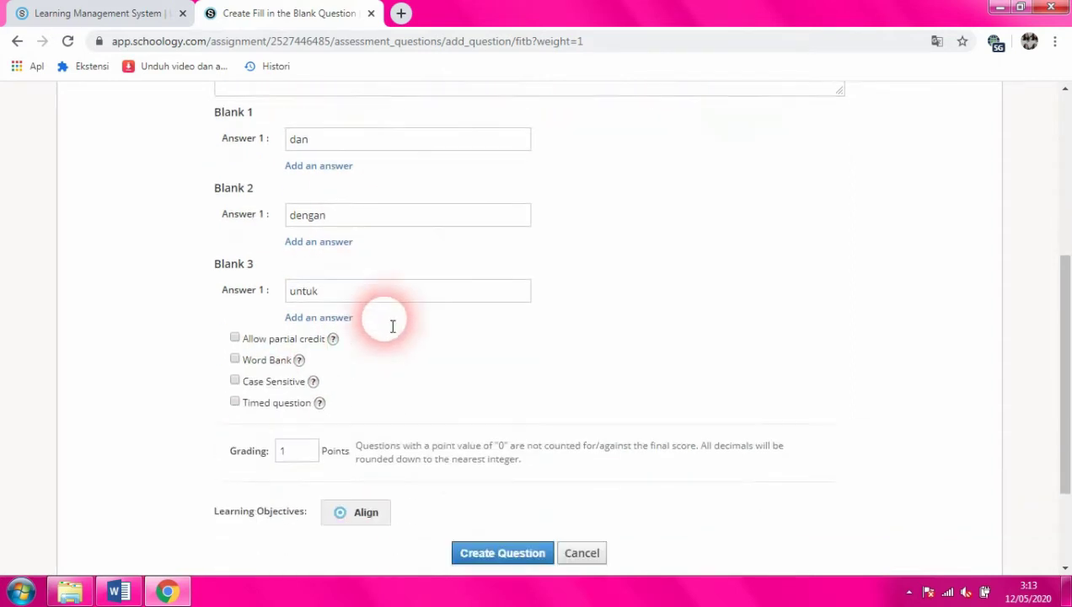
- Set the question's grading to 3 points and create the question
scroll(379, 147, "up", 1)
scroll(354, 219, "up", 2)
scroll(328, 342, "down", 3)
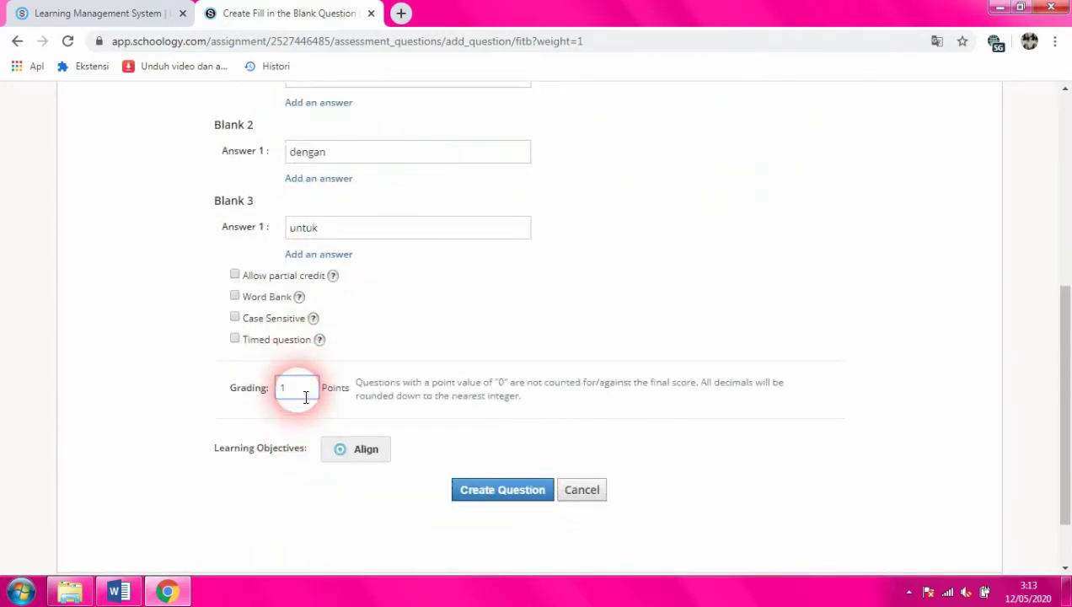
key("BackSpace")
type("3")
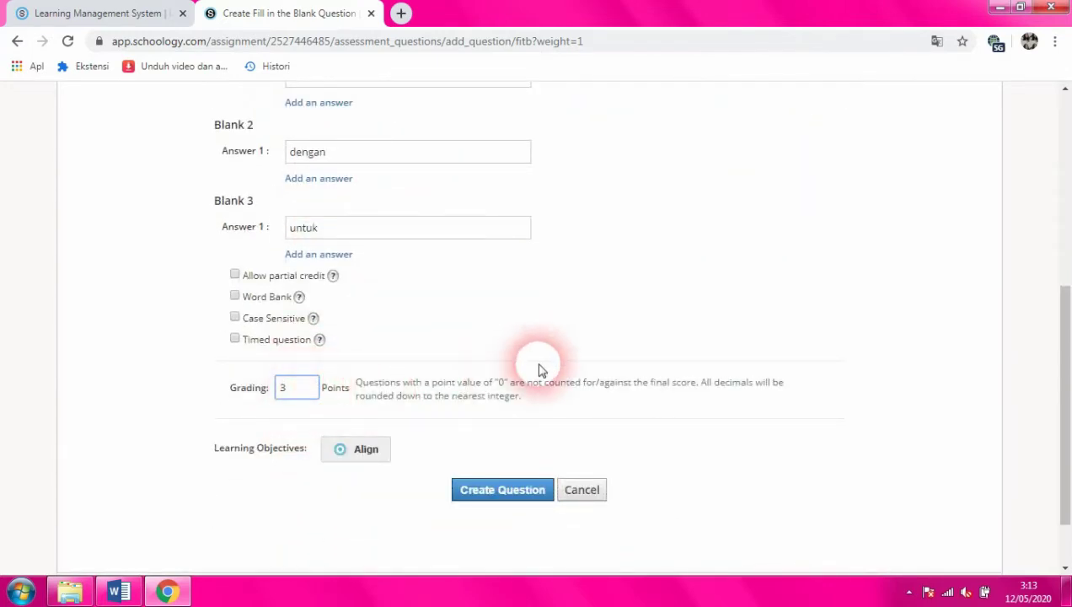
left_click(514, 493)
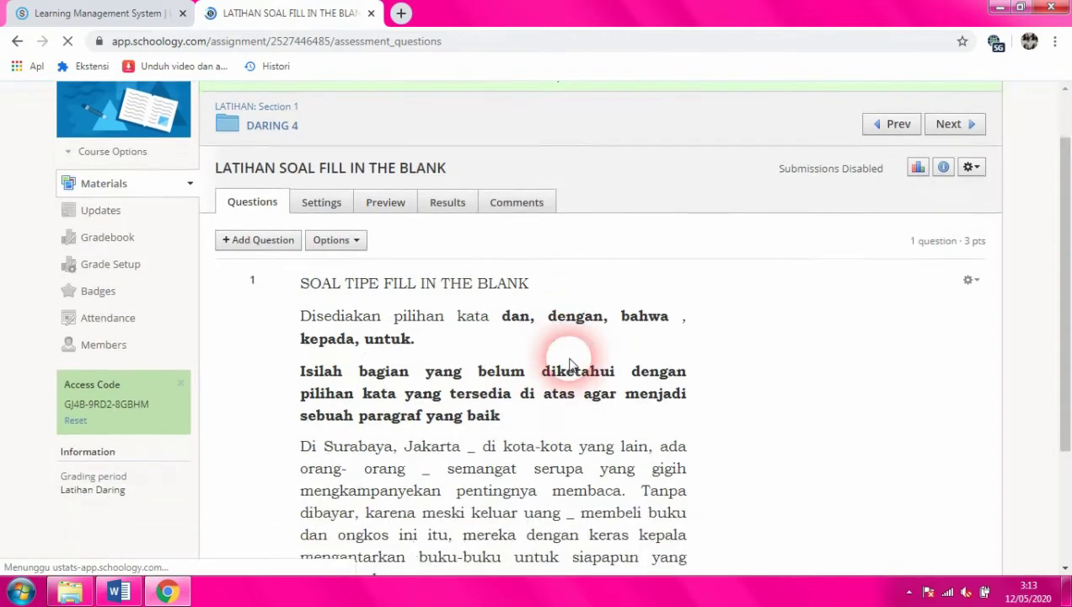
- Start a second Fill in the Blank question in the quiz
scroll(578, 366, "down", 3)
scroll(362, 287, "up", 3)
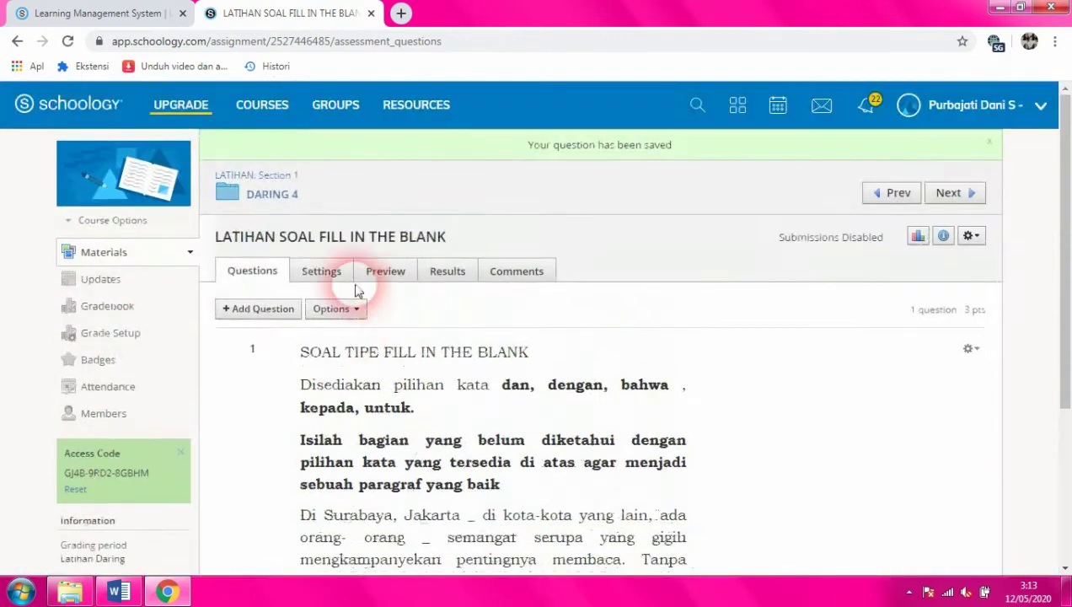
left_click(262, 315)
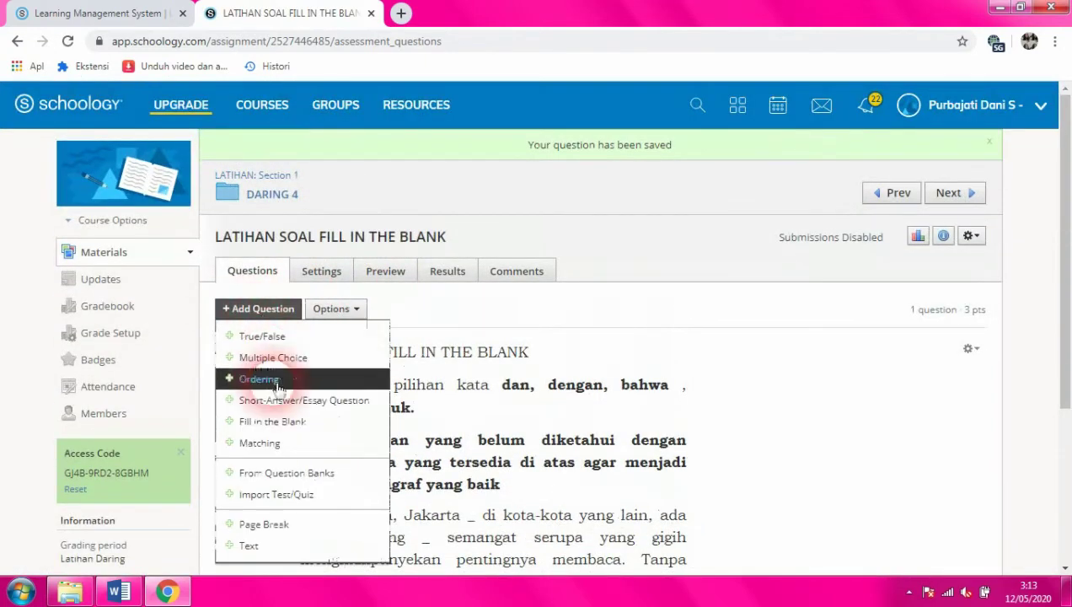
left_click(289, 422)
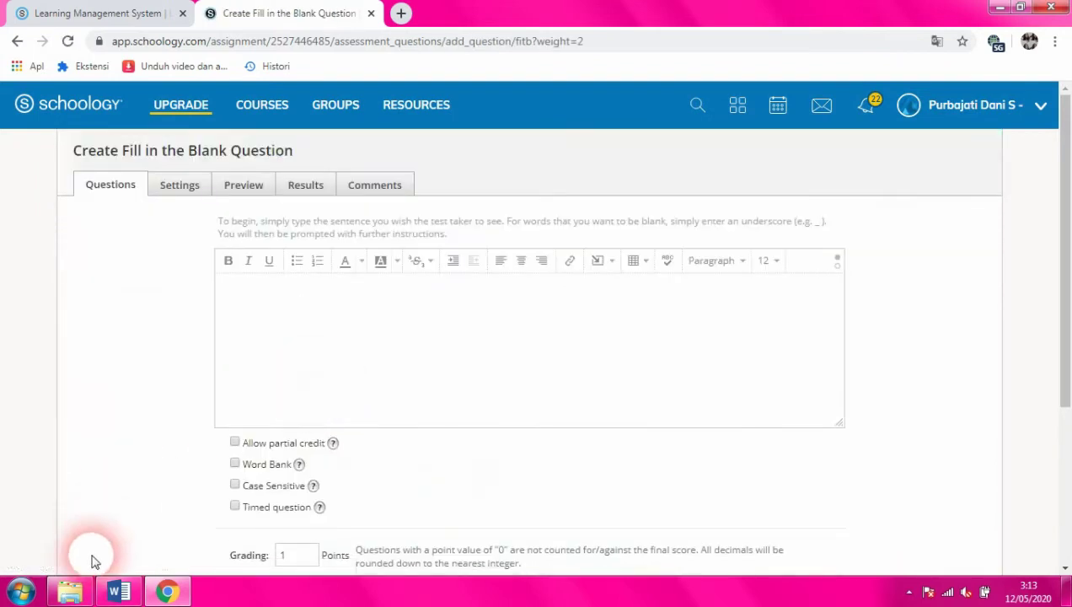
- Switch to the Word document and copy the whole second question, from its heading to the sentence with the gap
left_click(120, 588)
scroll(241, 481, "down", 2)
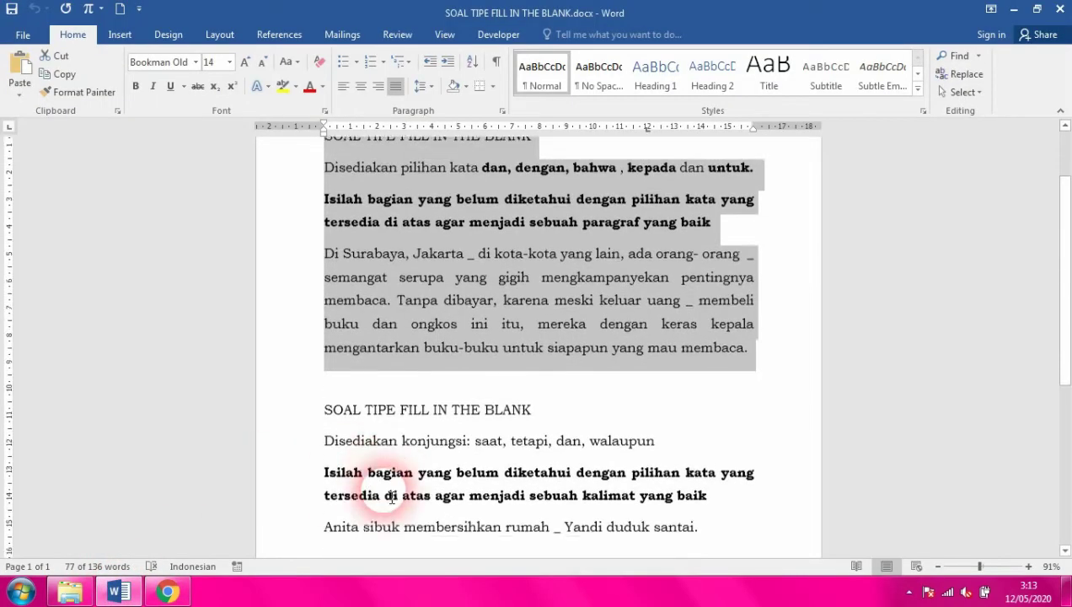
scroll(391, 497, "down", 1)
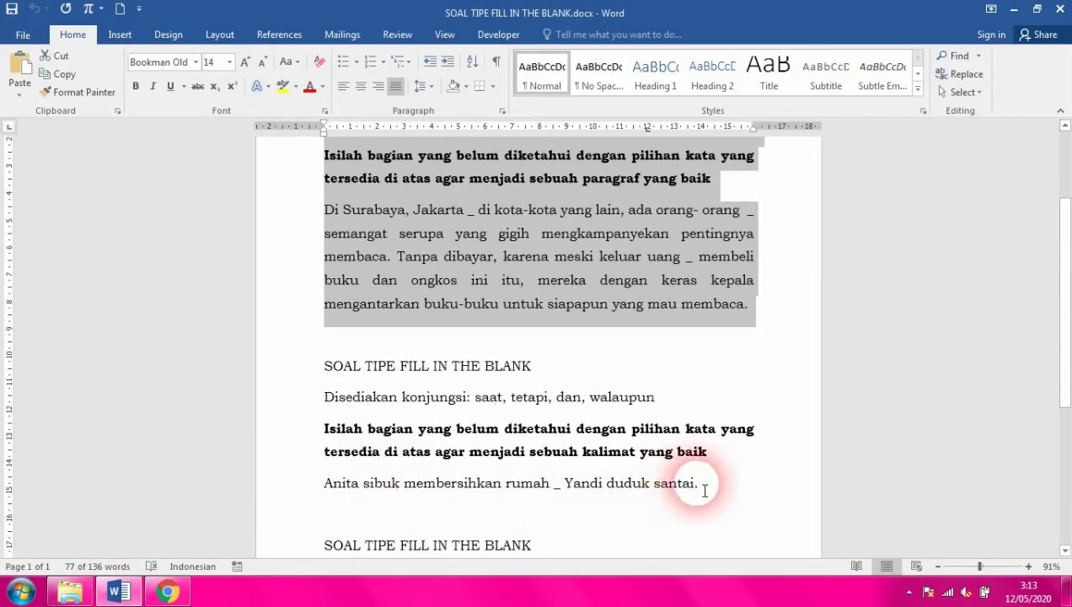
left_click_drag(705, 489, 344, 384)
key("ctrl+c")
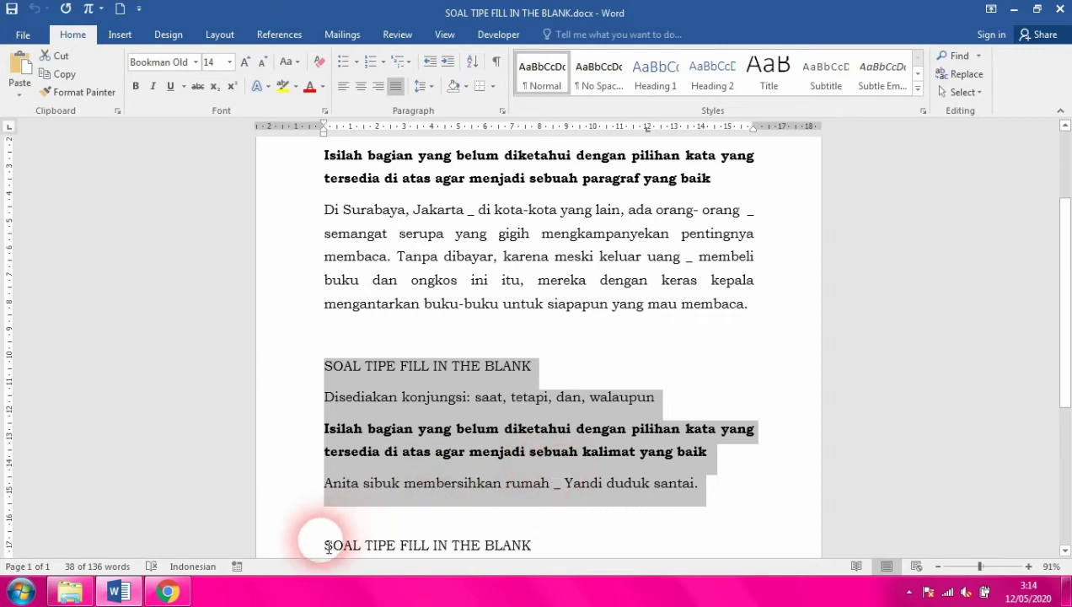
- Return to Schoology in Chrome and paste the copied text into the new question's text area
left_click(186, 594)
left_click(411, 354)
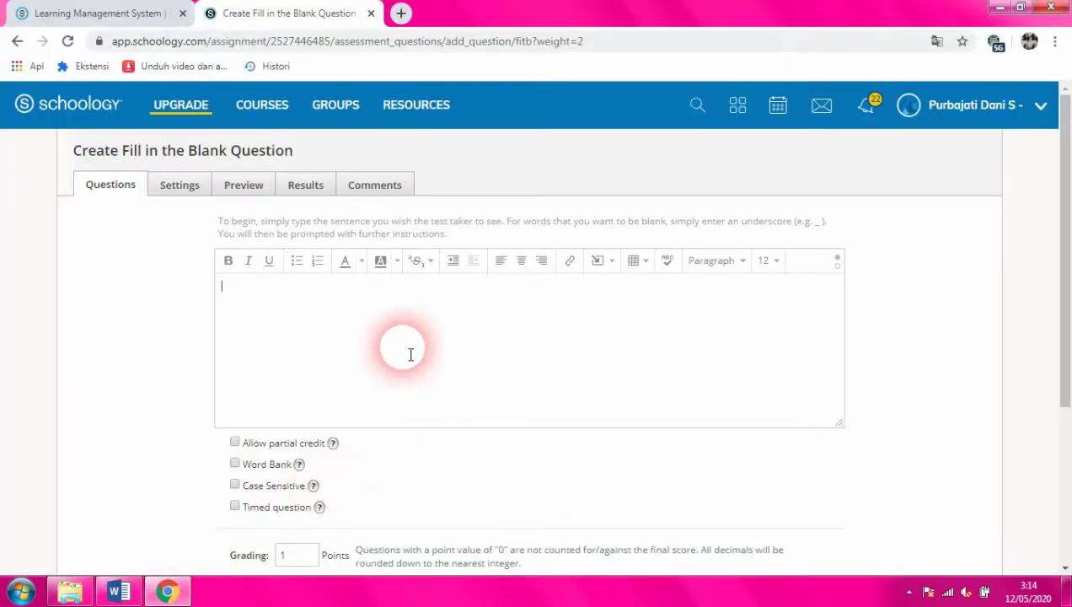
key("ctrl+v")
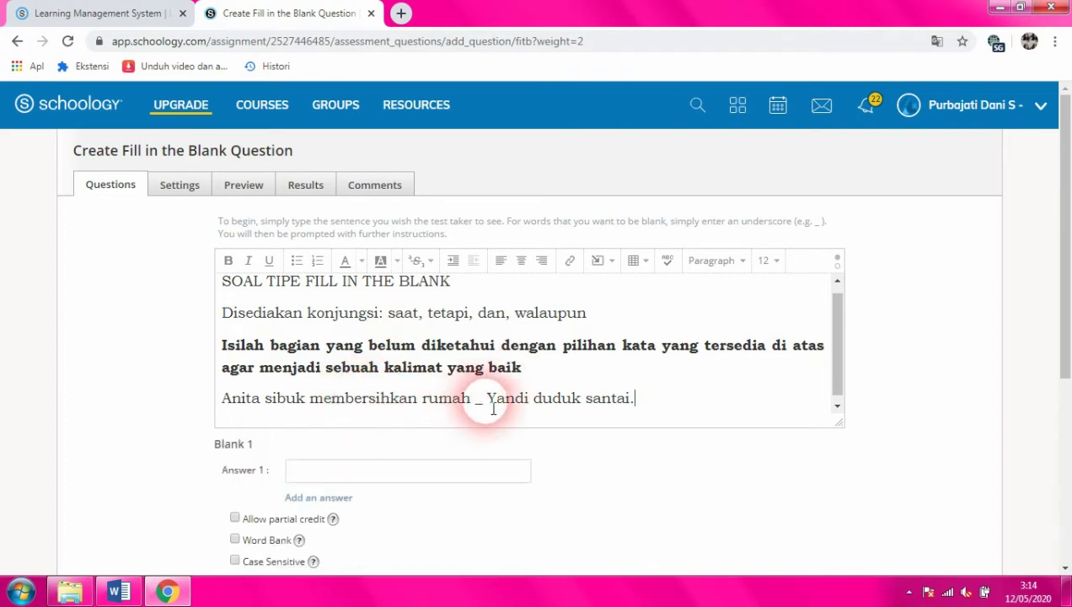
- Enter "dan" as the answer for Blank 1 and create the question
left_click(450, 474)
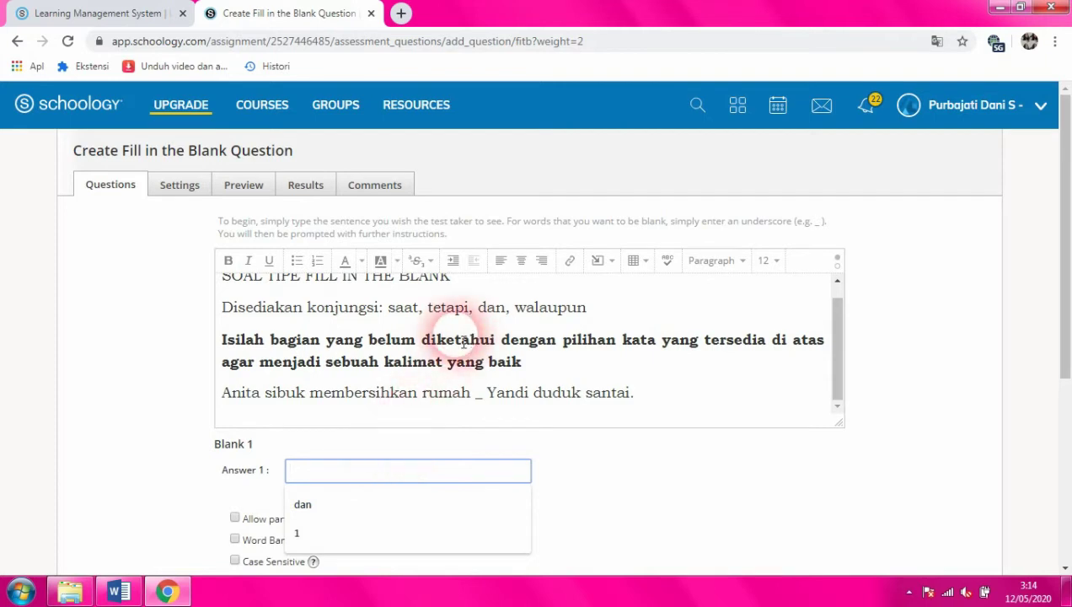
type("da")
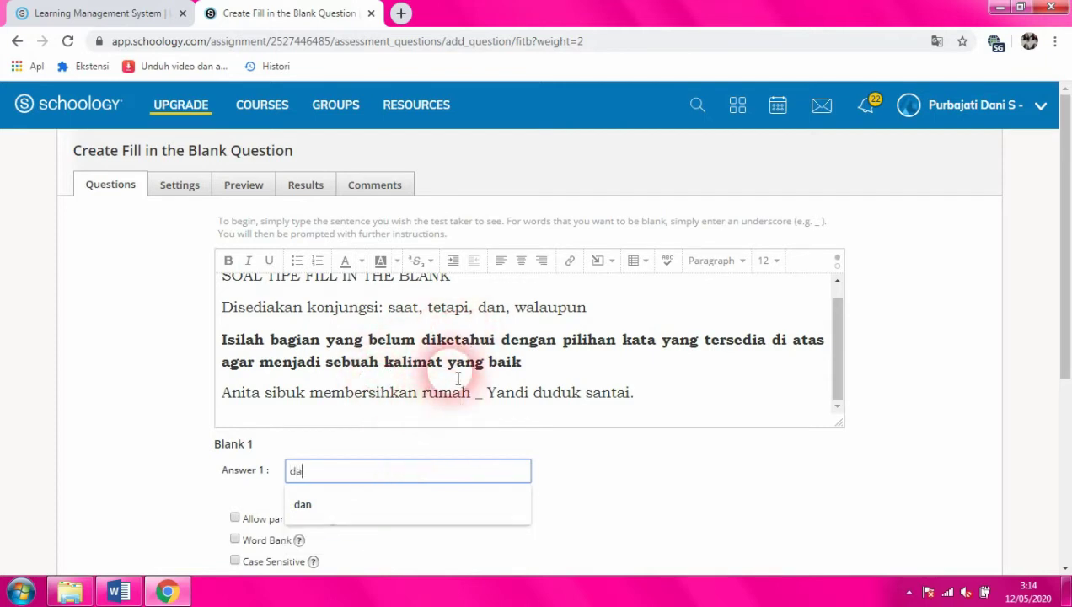
type("n")
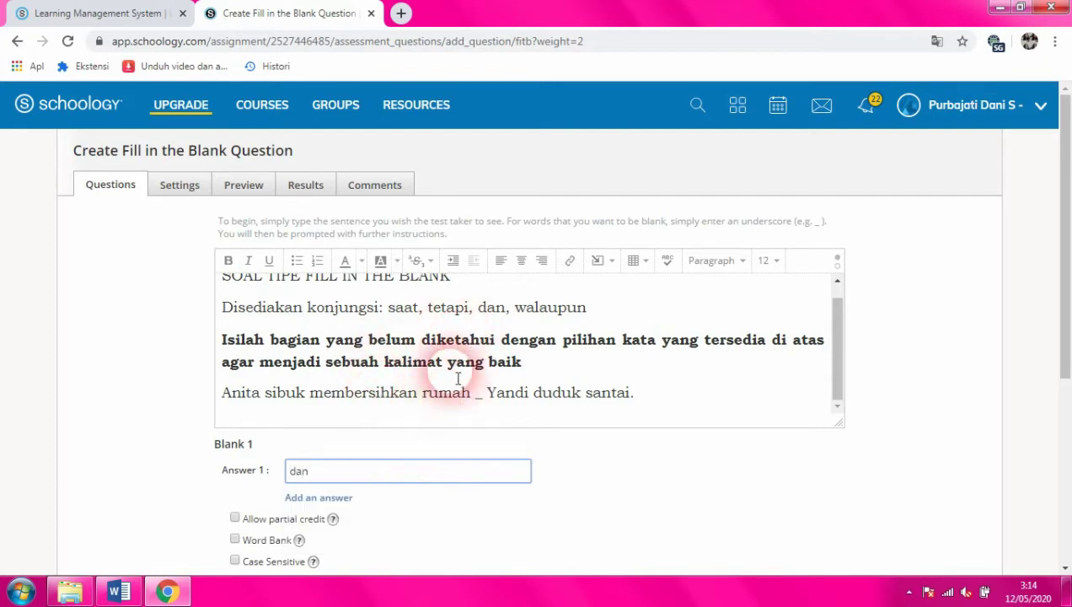
left_click(133, 415)
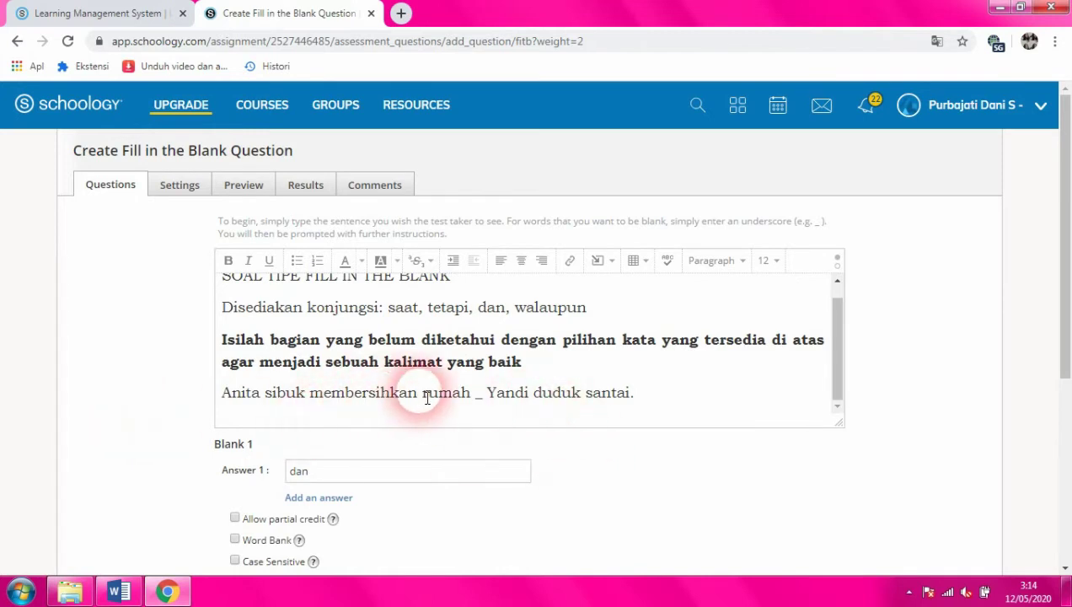
scroll(448, 454, "down", 2)
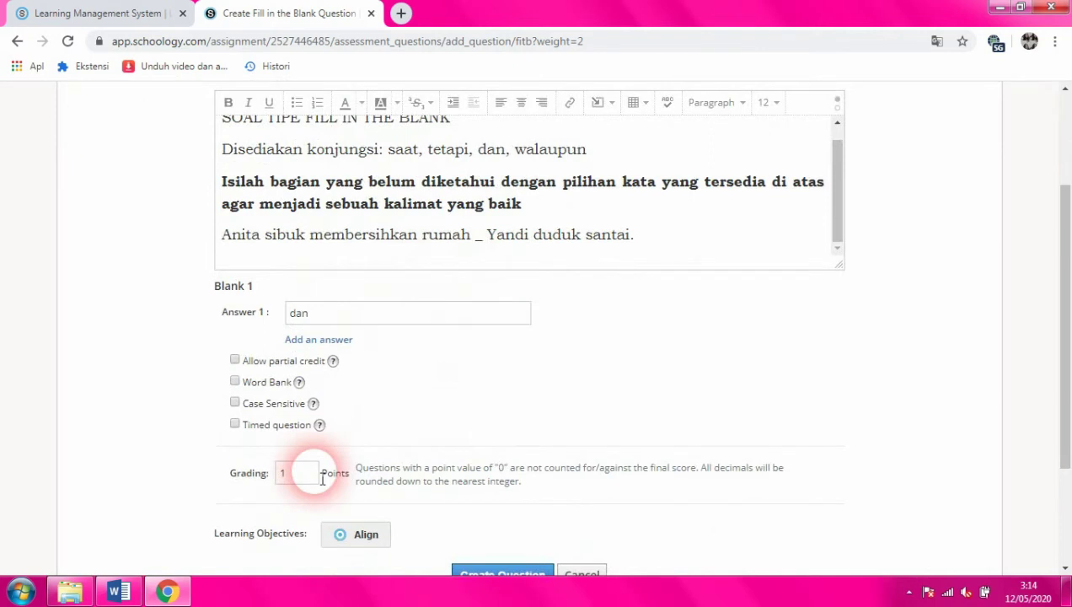
scroll(337, 468, "down", 1)
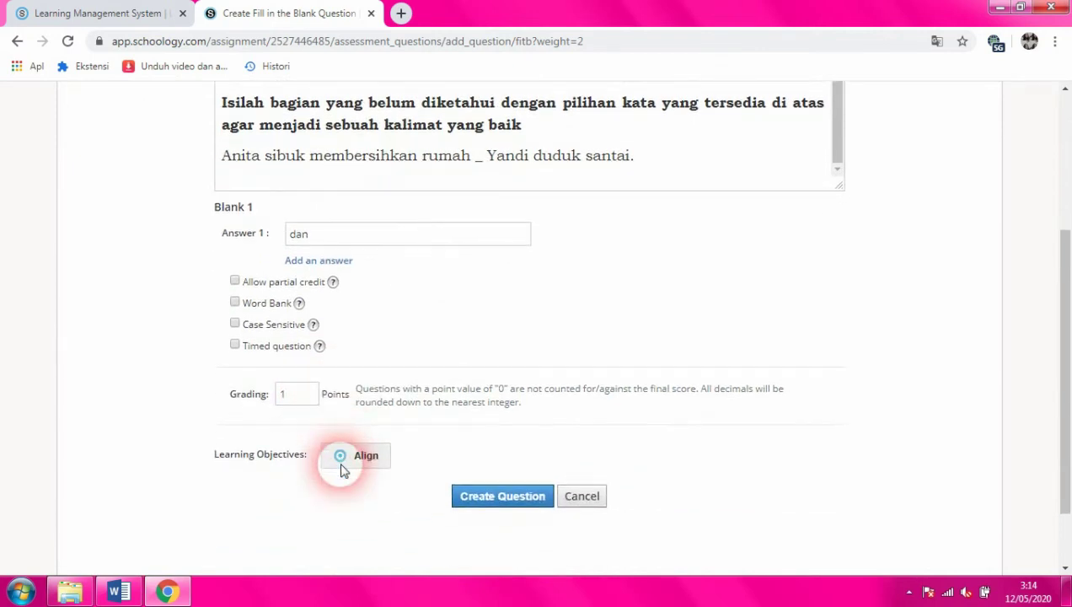
left_click(541, 502)
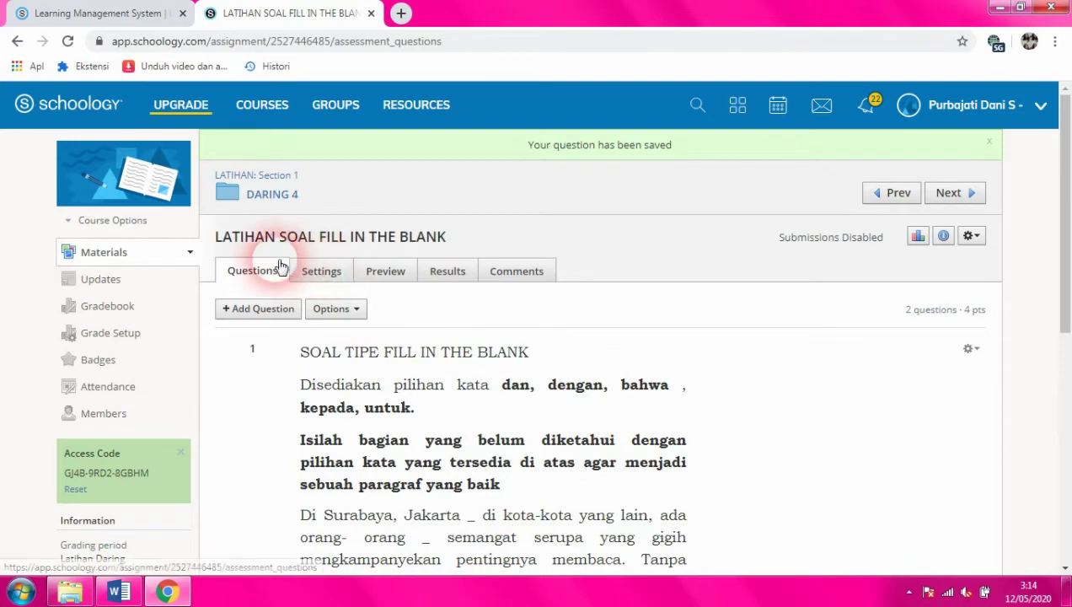
- Look over the saved questions and start a third Fill in the Blank question
scroll(291, 281, "down", 1)
scroll(287, 280, "down", 4)
scroll(285, 278, "up", 4)
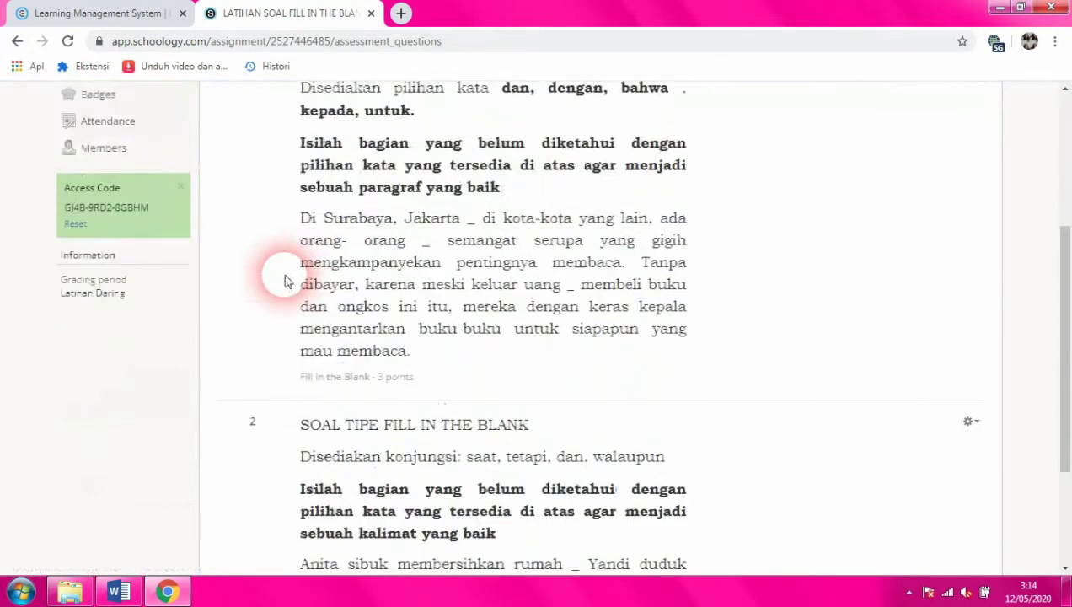
scroll(284, 276, "up", 1)
left_click(285, 278)
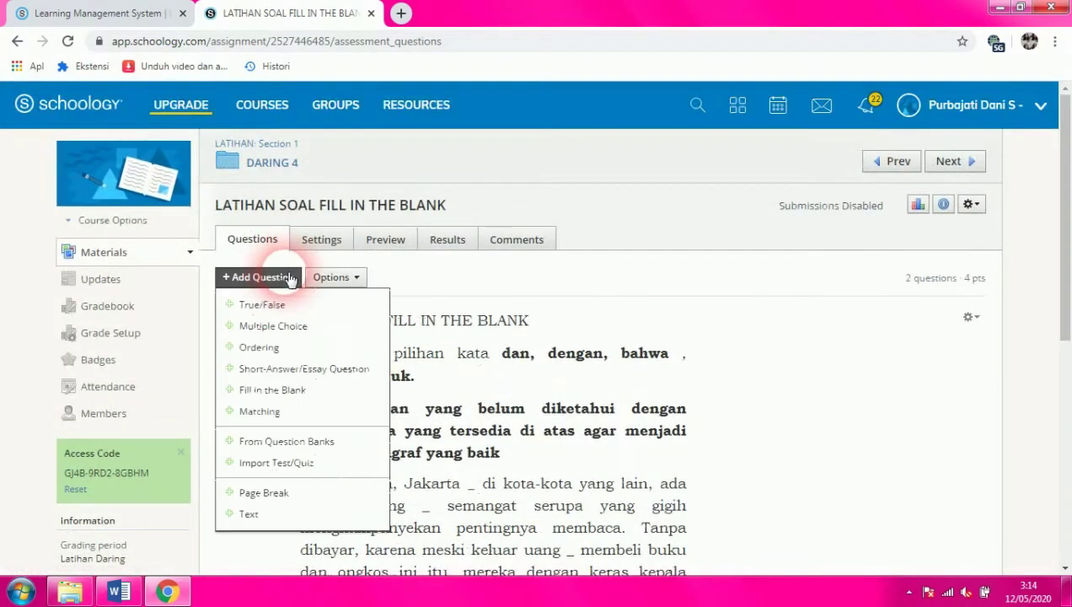
left_click(284, 389)
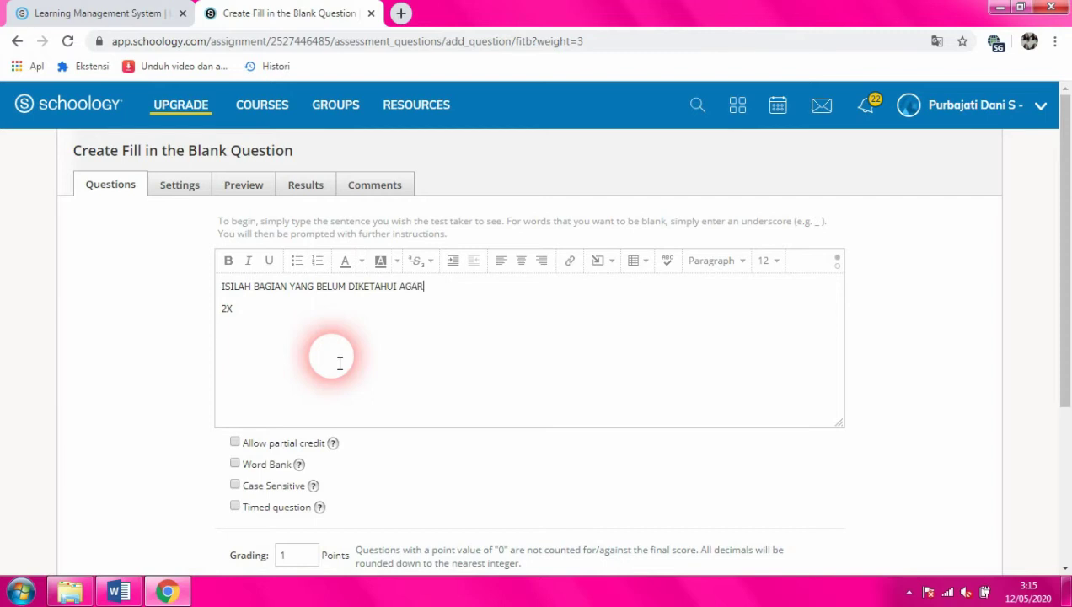
- Write "ISILAH BAGIAN YANG BELUM DIKETAHUI AGAR MENJADI PERNYATAAN YANG BERNILAI BENAR" above "2x - 5 = 7" and indented "2x = _", "x = _"
type("JA")
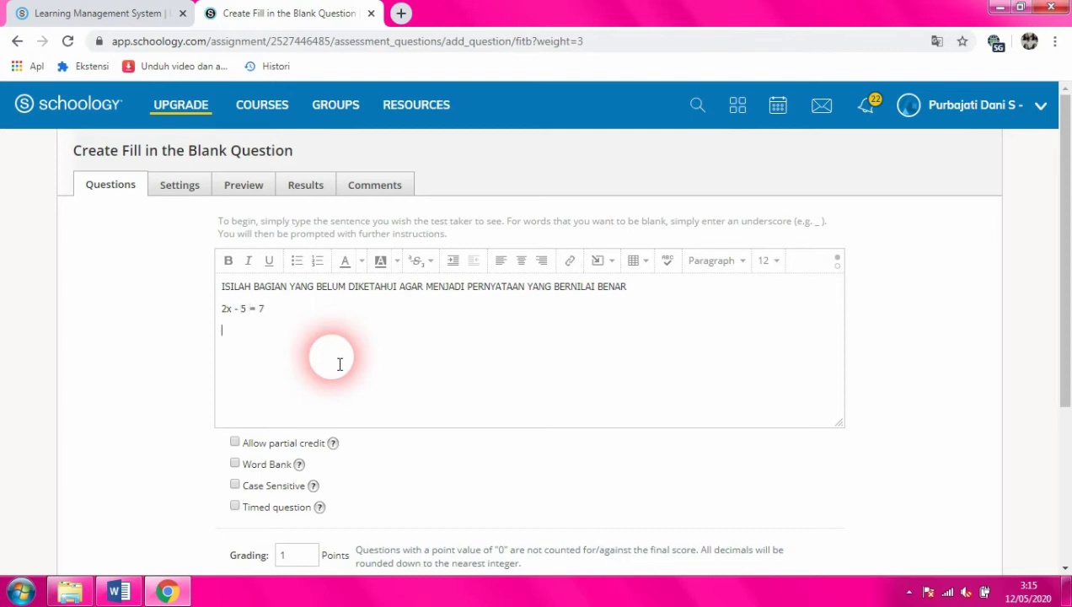
type("x = _")
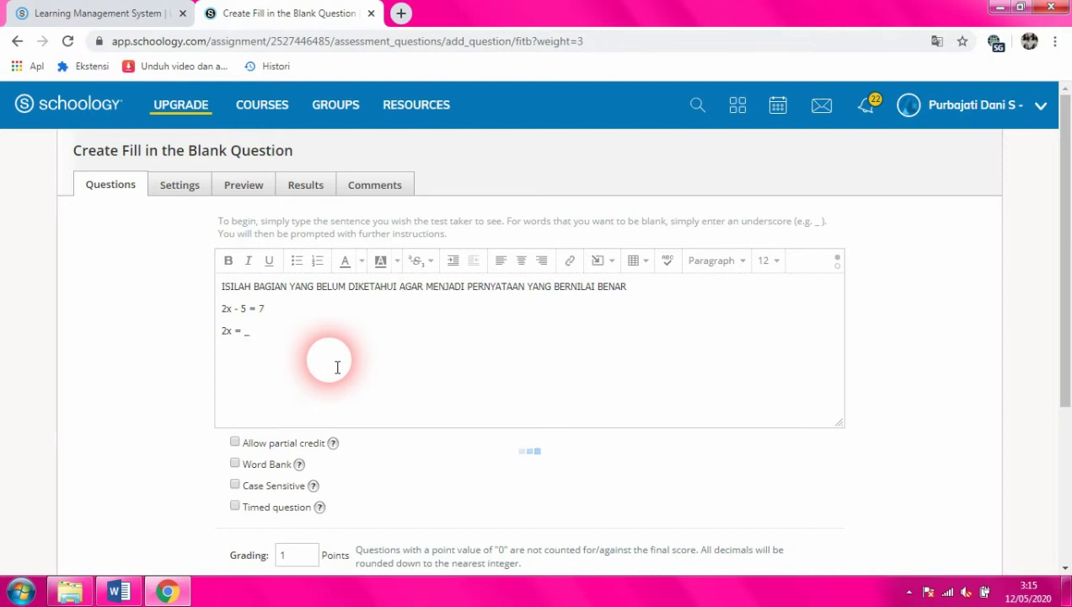
type("x = _")
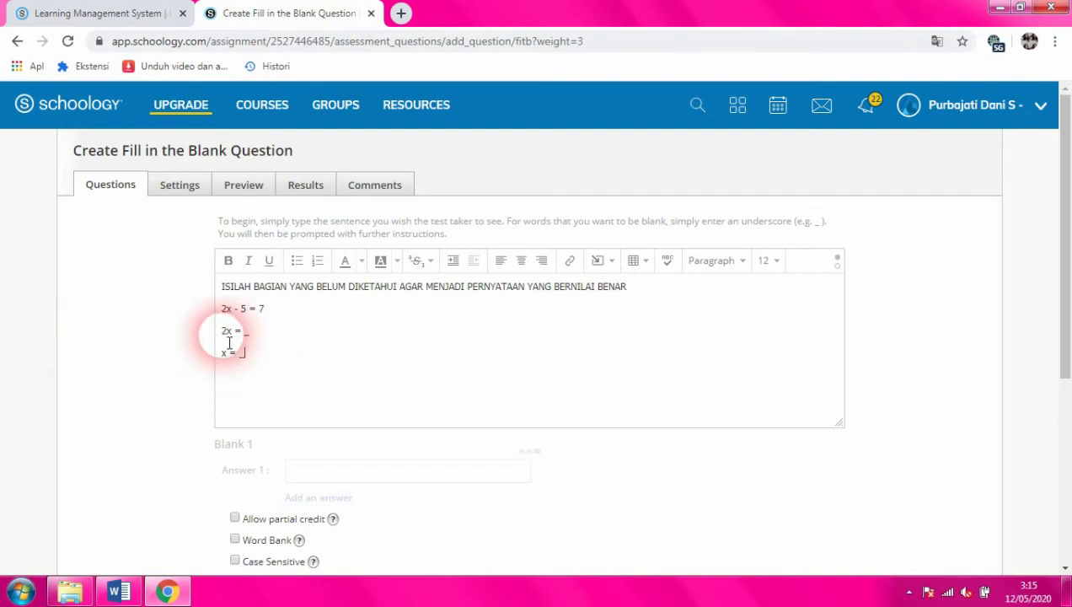
left_click(225, 332)
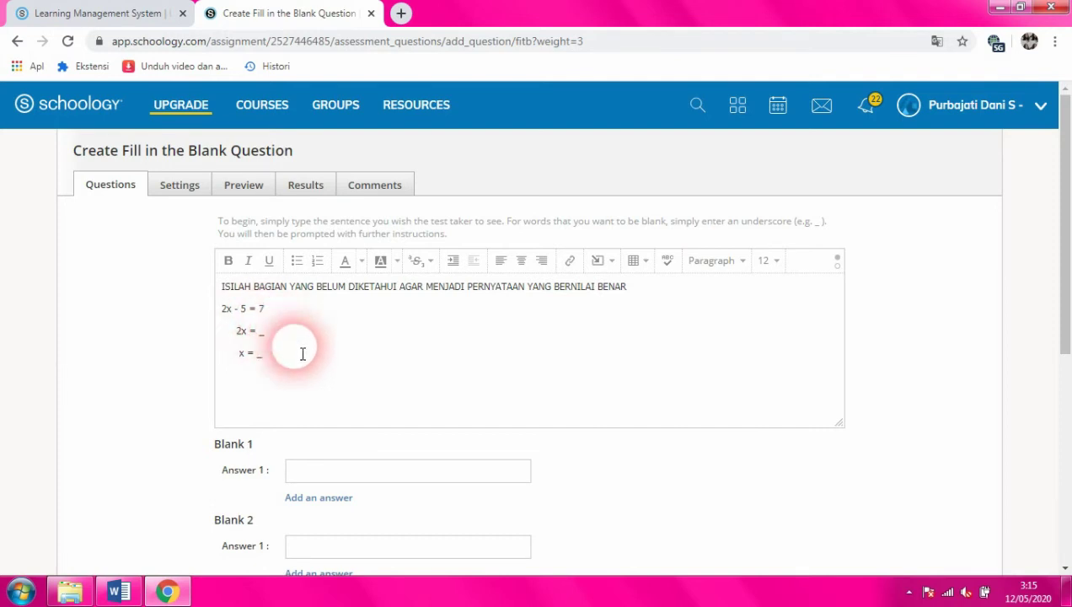
- Set the font size of the entire question text to 14
left_click_drag(285, 371, 226, 261)
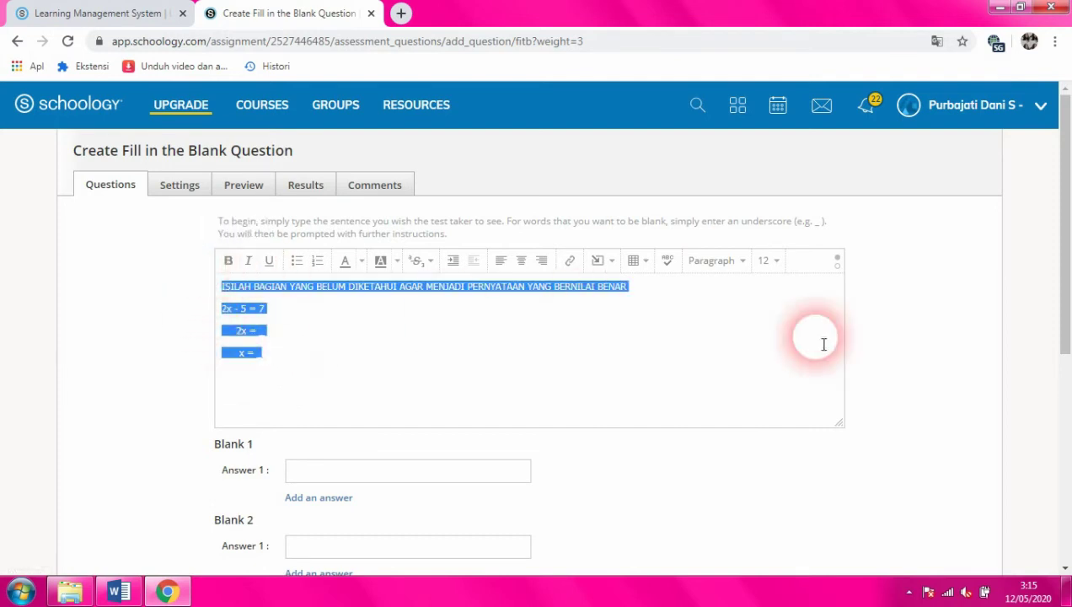
left_click(765, 261)
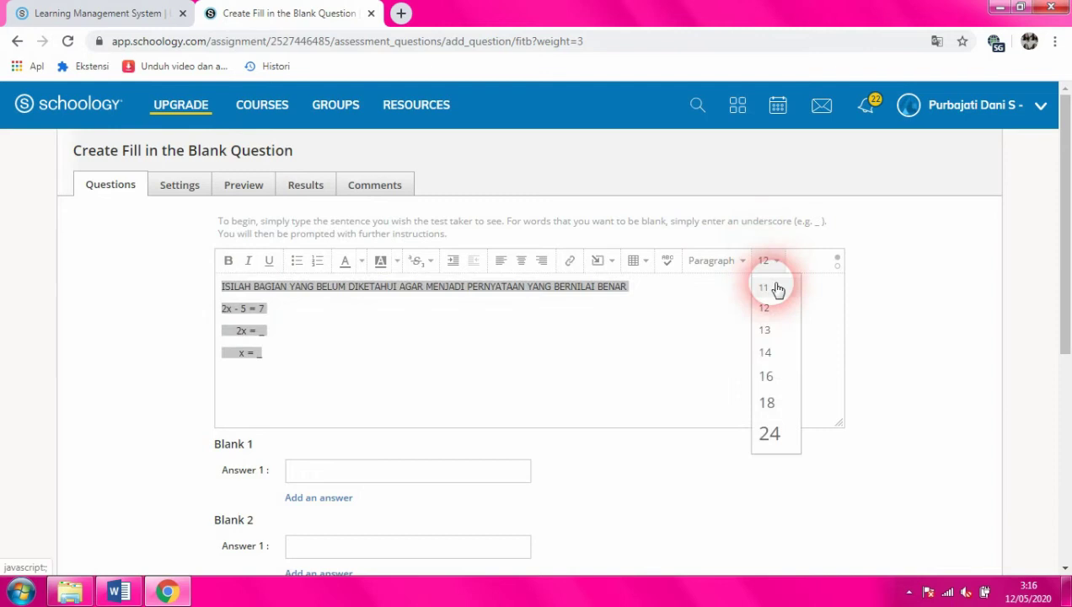
left_click(766, 353)
left_click(569, 374)
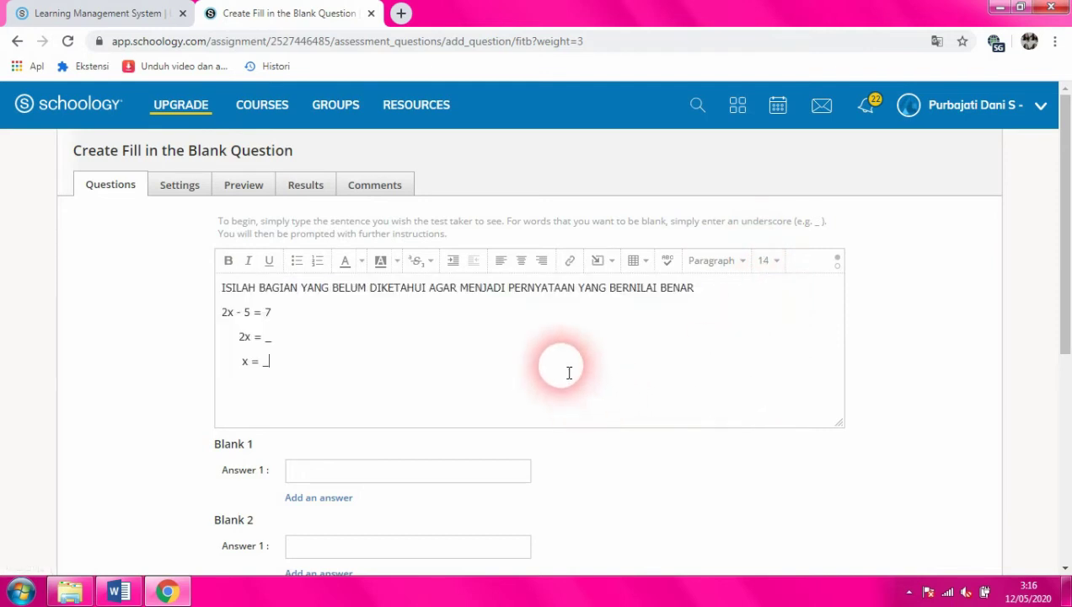
- Make the instruction line above the equations bold
left_click(714, 294)
left_click_drag(713, 295, 229, 298)
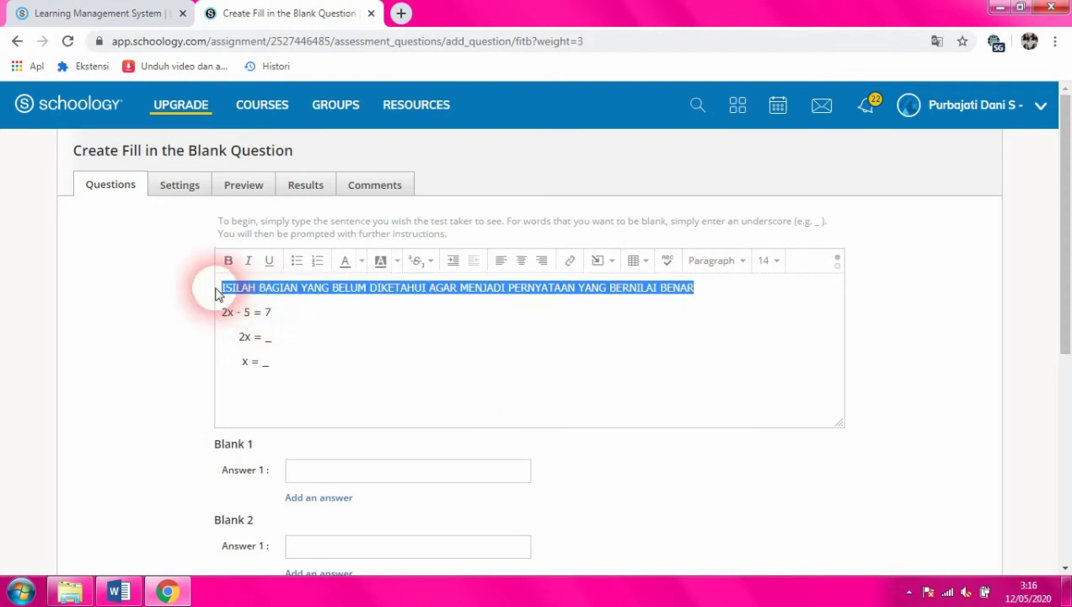
left_click(234, 266)
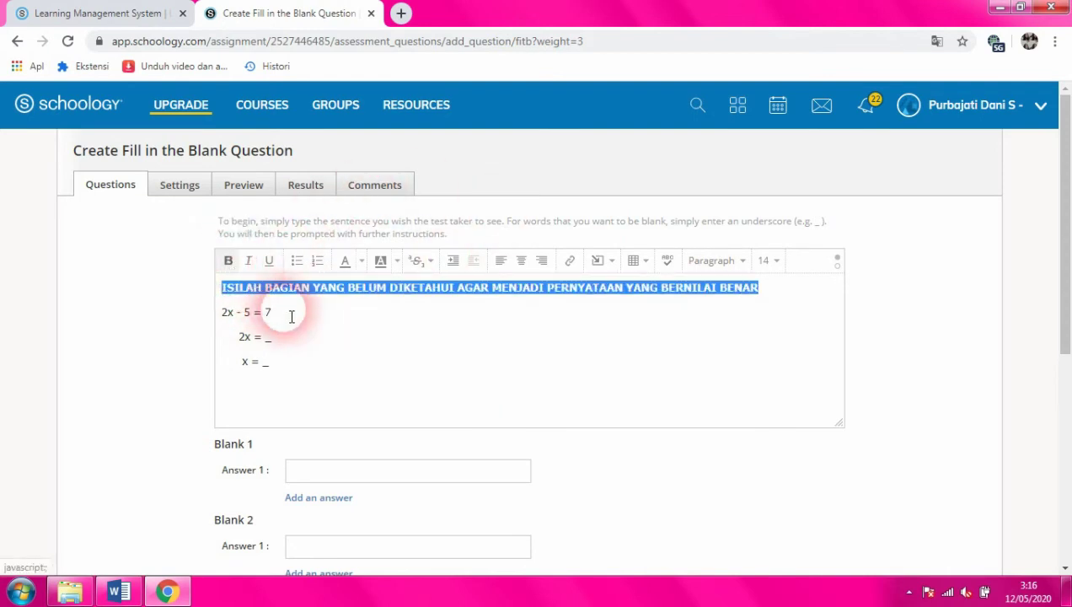
left_click(323, 330)
- Enter 12 as the answer for Blank 1 and 6 as the answer for Blank 2
scroll(335, 337, "down", 3)
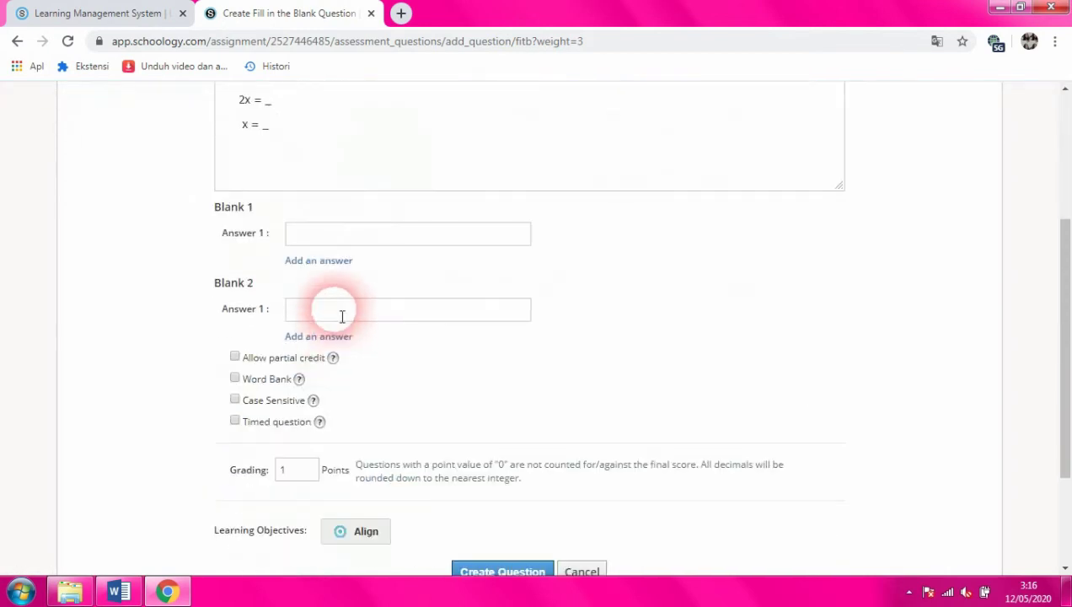
scroll(346, 314, "up", 1)
left_click(358, 313)
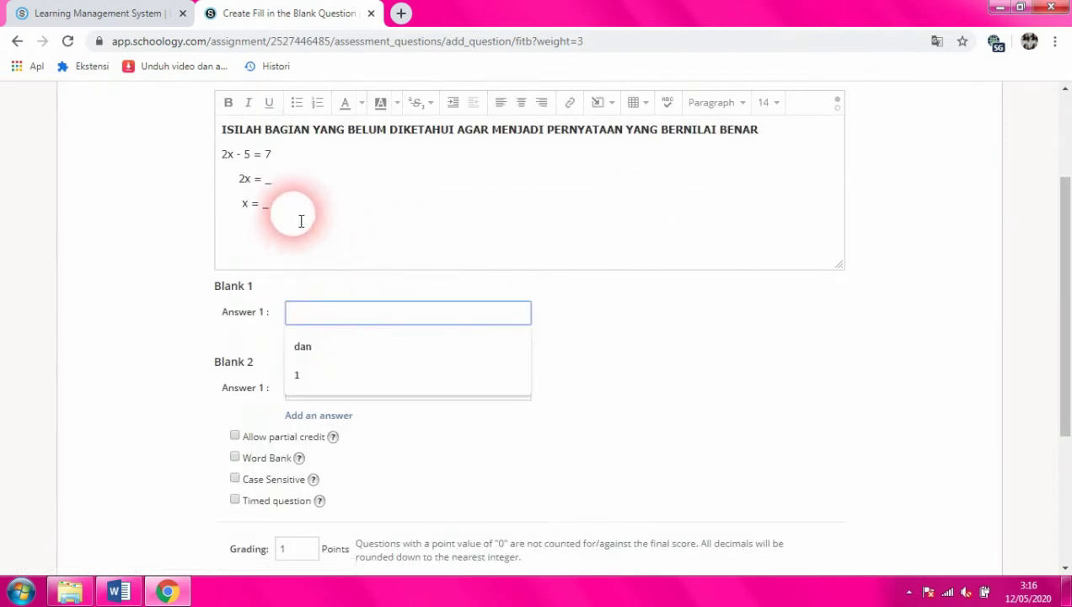
type("12")
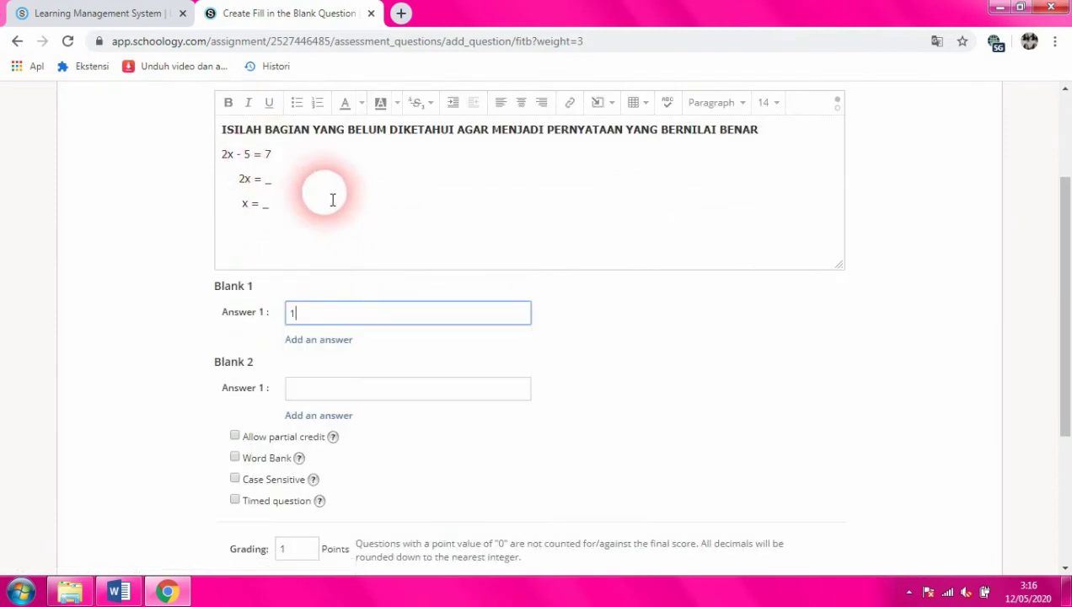
left_click(329, 394)
type("6")
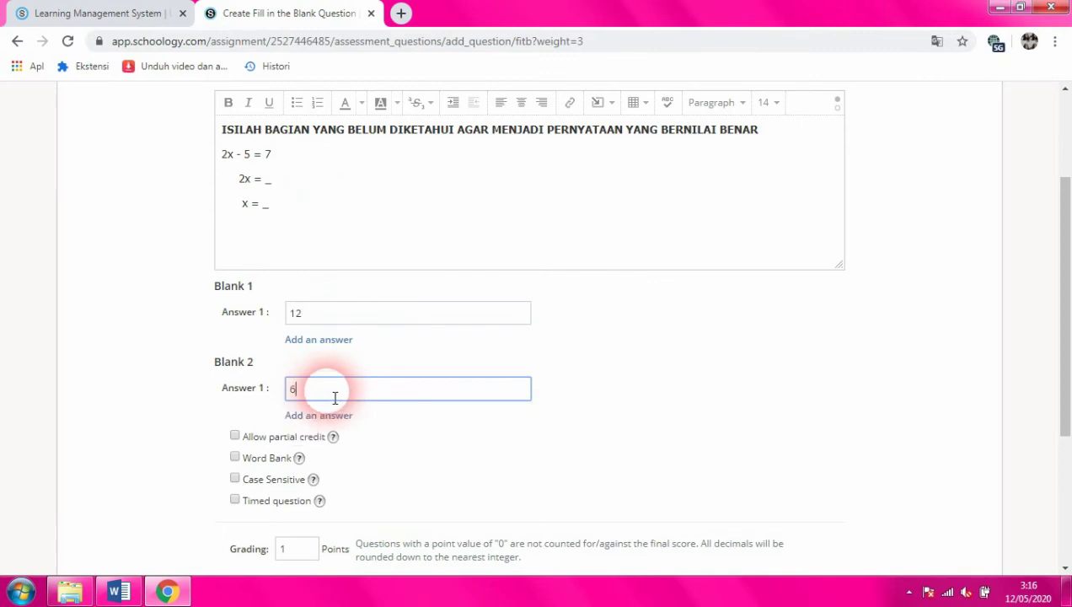
- Set the equation question's grading to 2 points and create the question
scroll(336, 402, "down", 2)
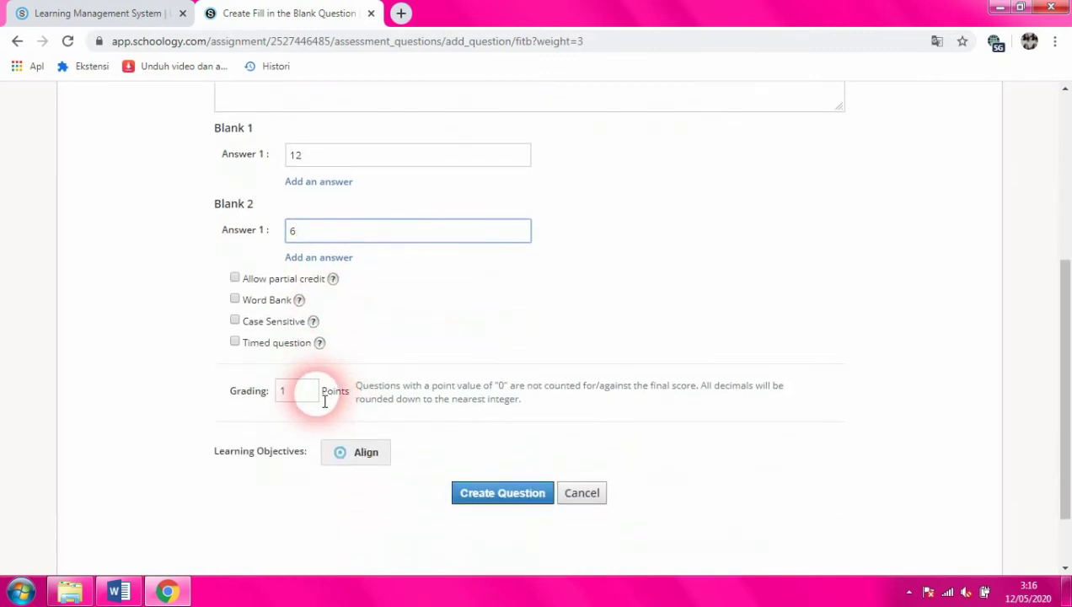
left_click(305, 390)
type("2")
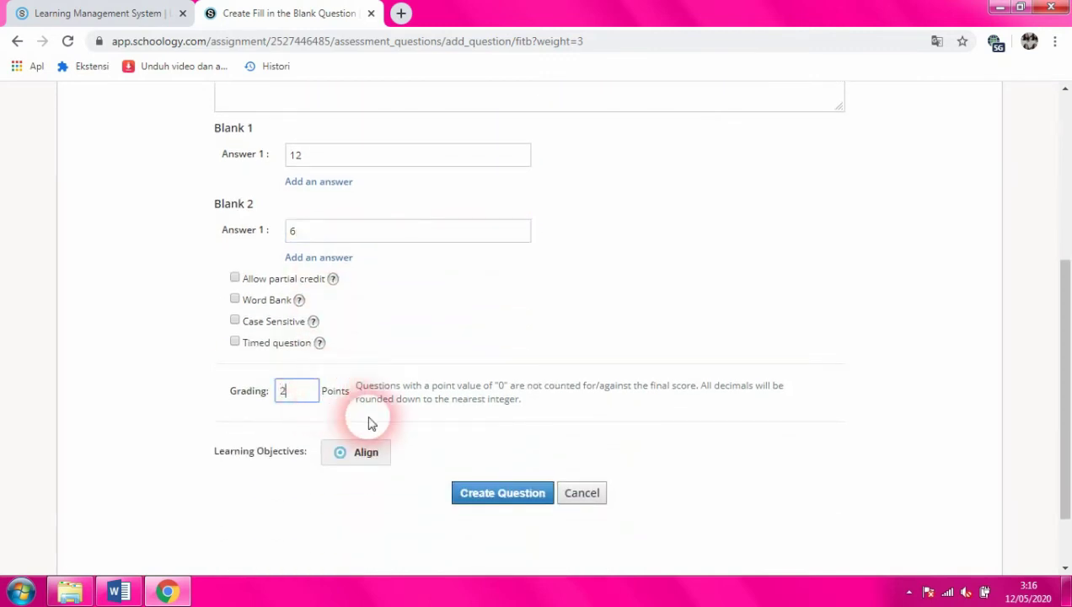
left_click(471, 493)
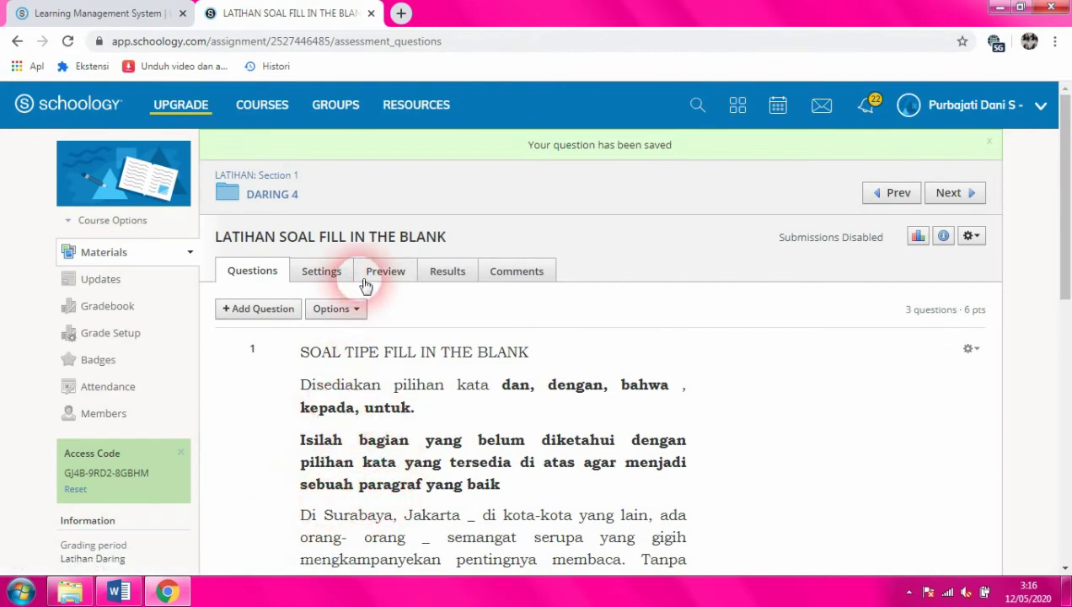
- Open the preview of the LATIHAN SOAL FILL IN THE BLANK quiz and start a new attempt
left_click(394, 272)
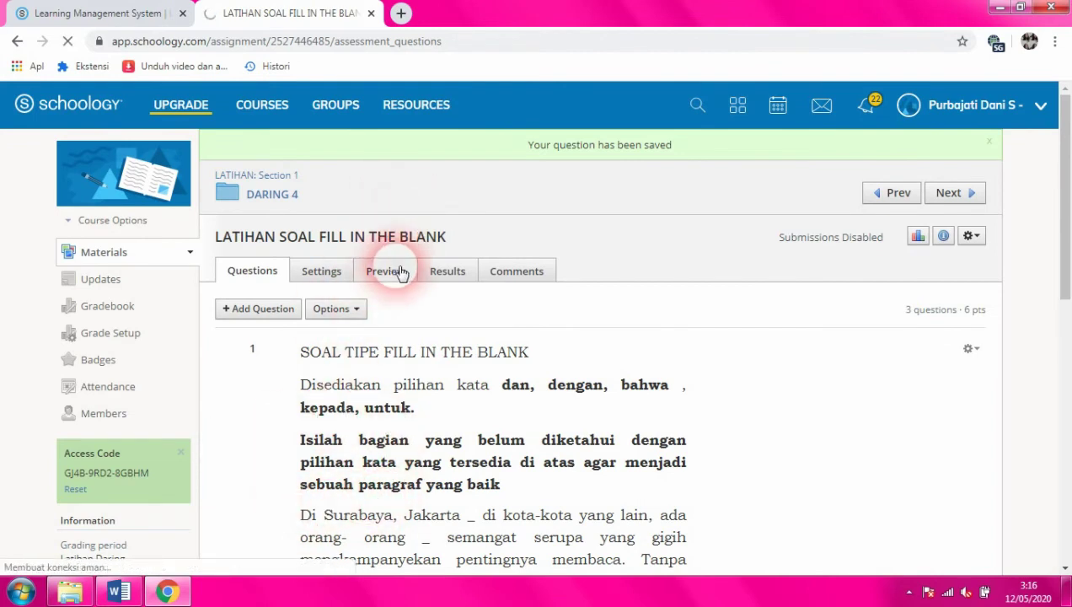
scroll(404, 278, "down", 3)
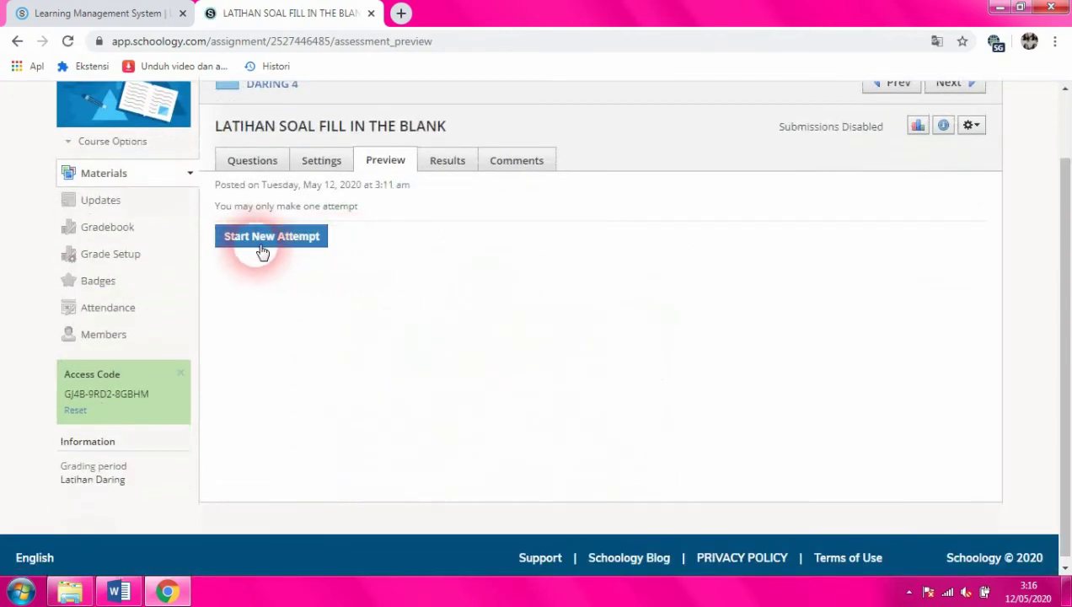
left_click(265, 250)
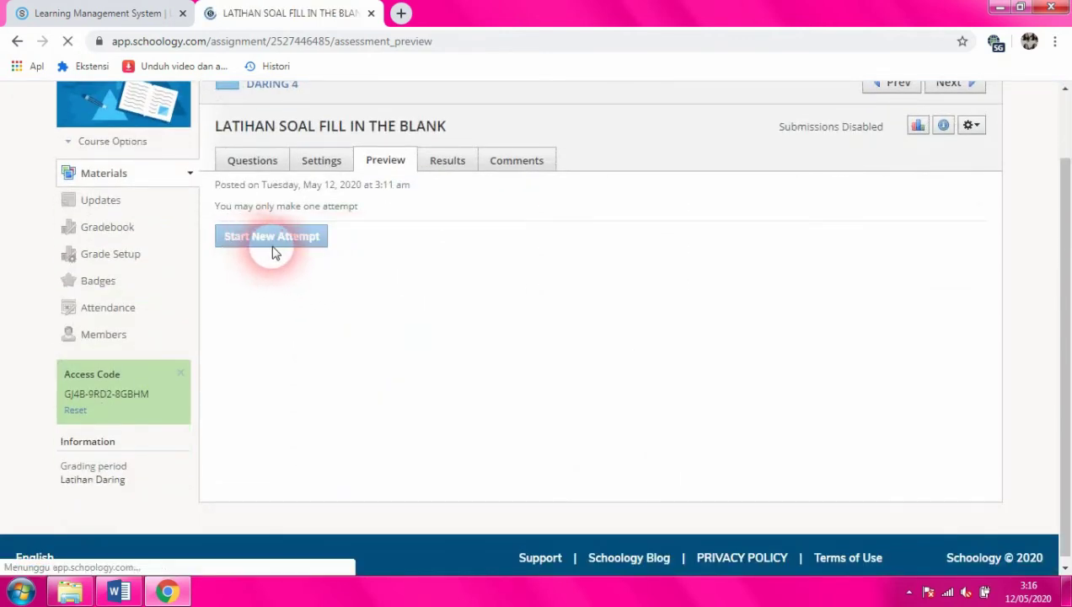
- Answer Question 1 in the preview with dan for Blank 1, dengan for Blank 2 and untuk for Blank 3
scroll(307, 262, "down", 2)
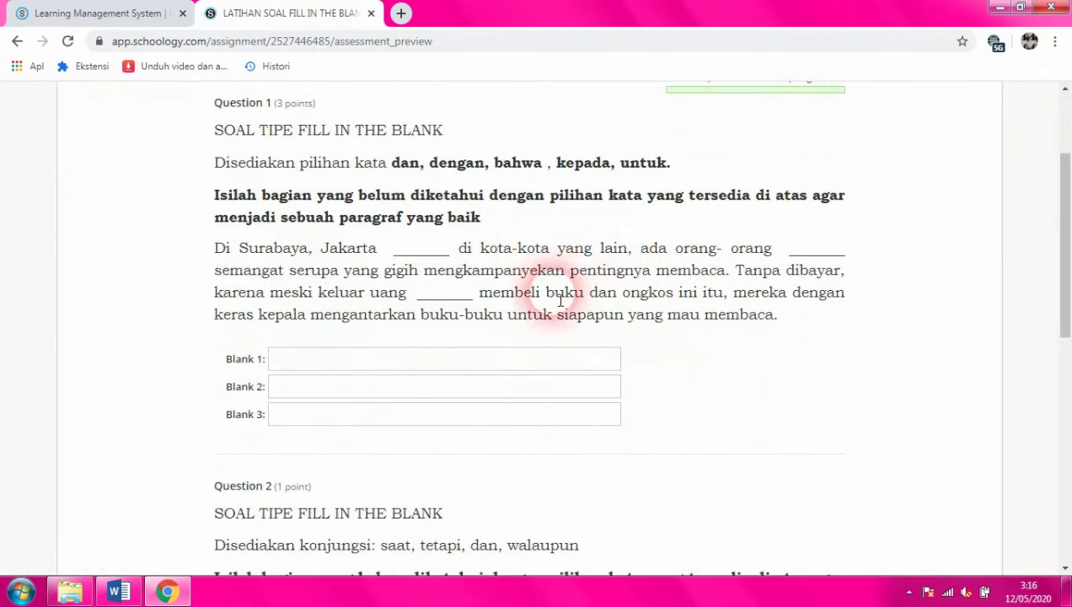
left_click(345, 369)
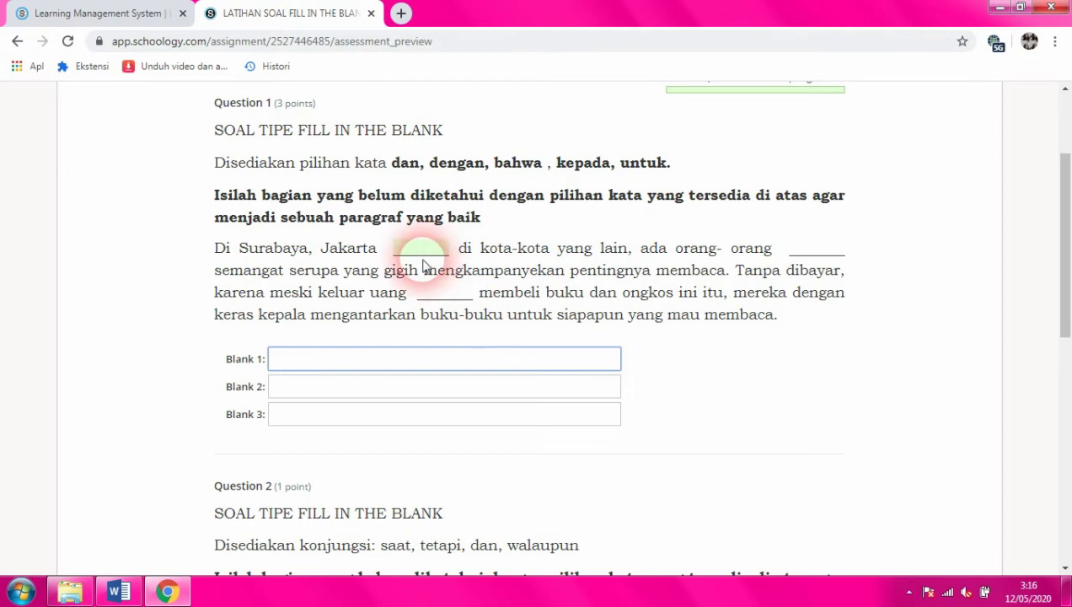
double_click(483, 374)
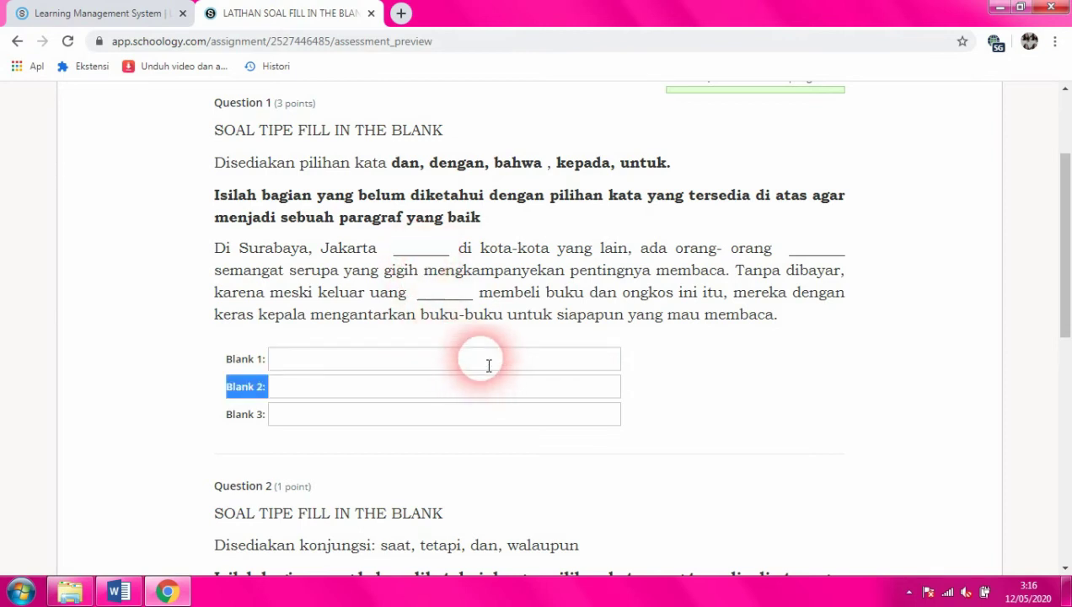
left_click(487, 367)
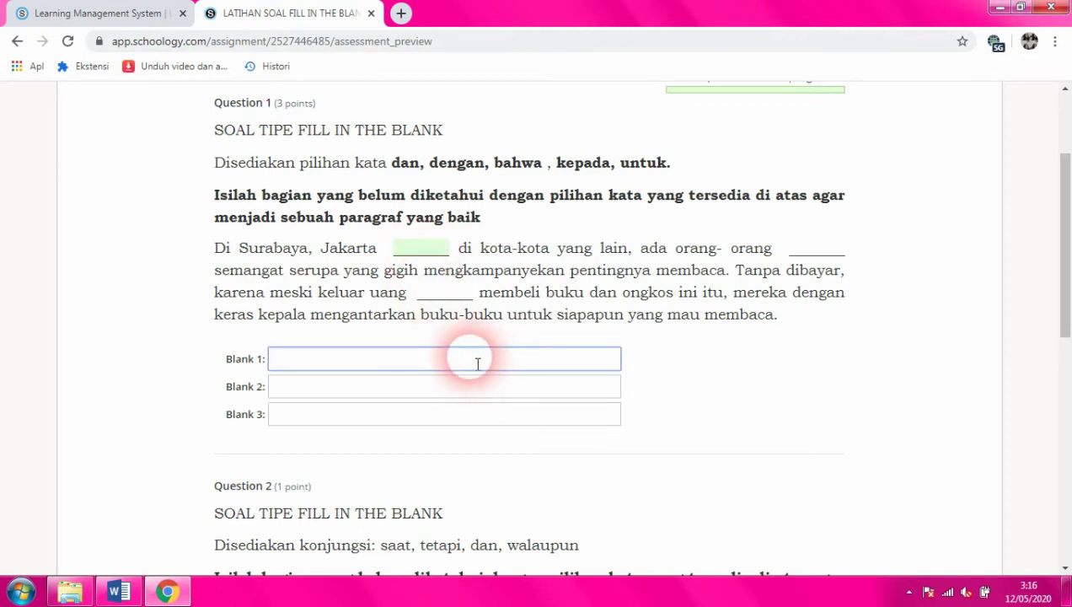
type("dan")
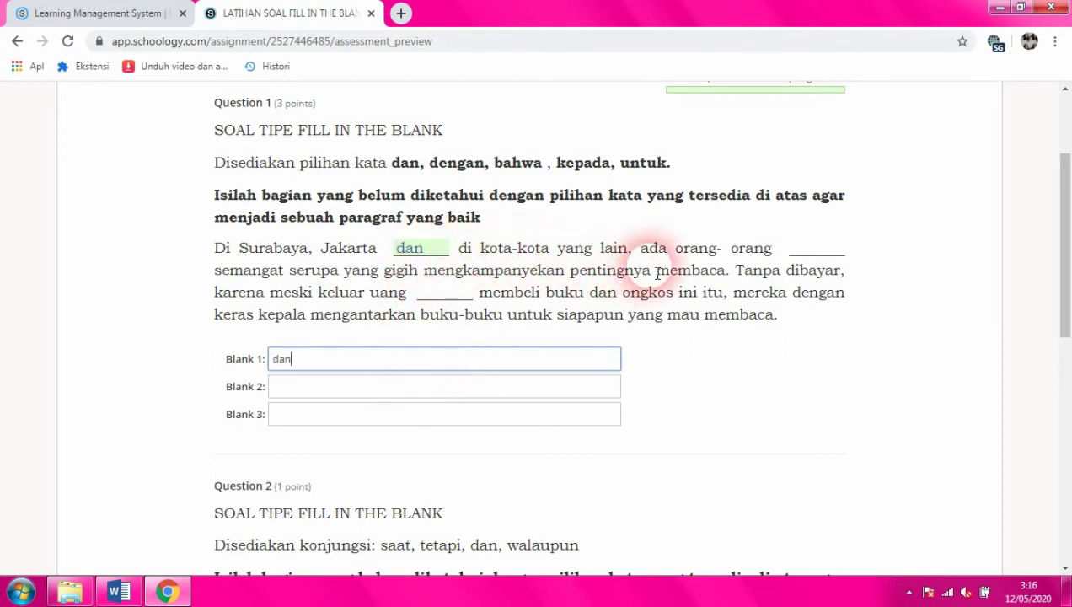
left_click(384, 390)
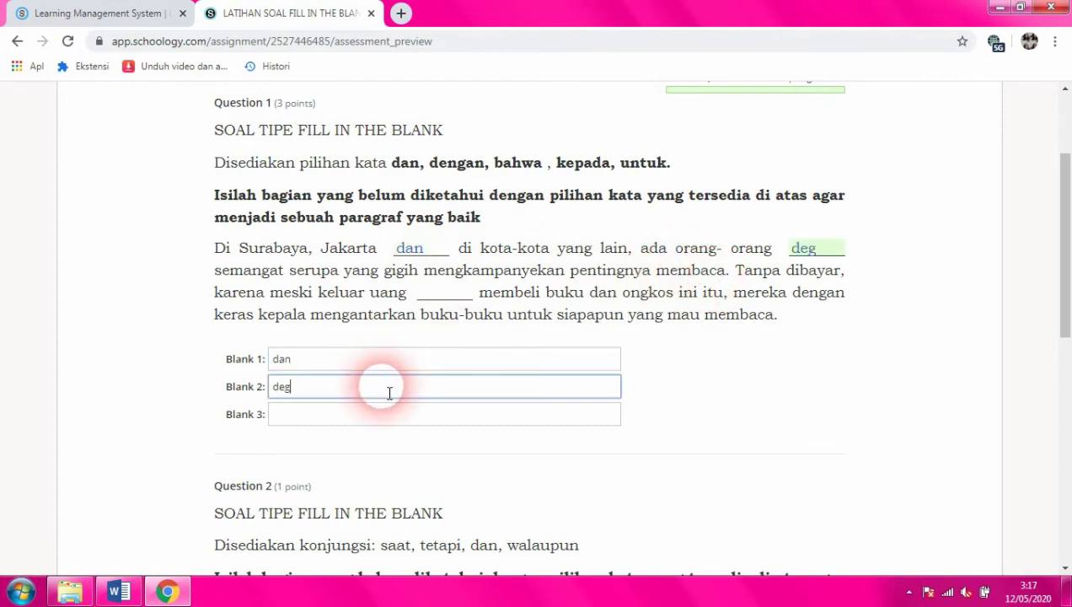
type("dengan")
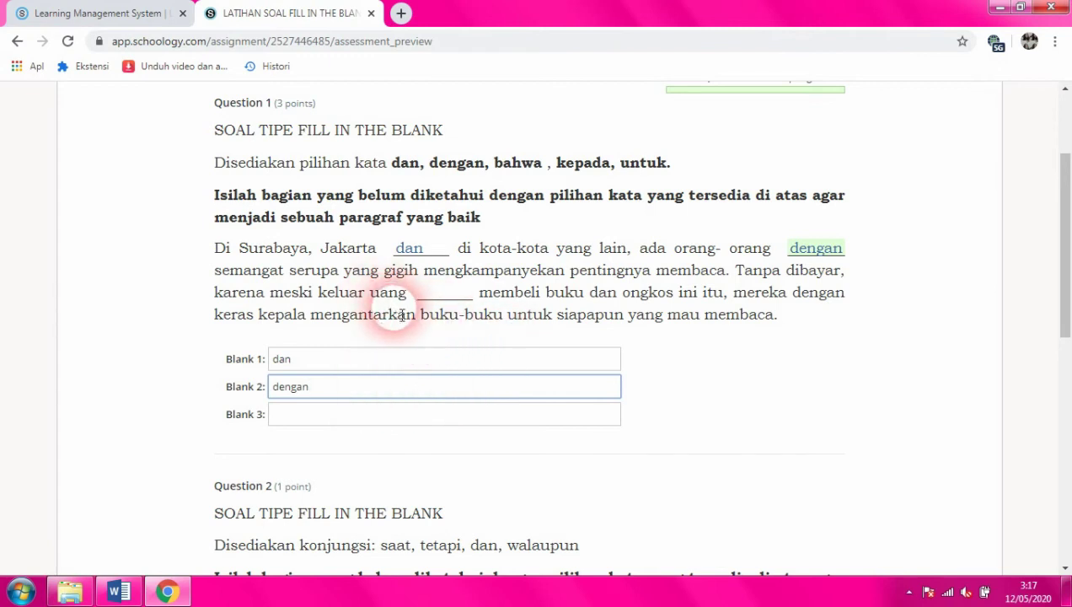
left_click(371, 416)
type("u")
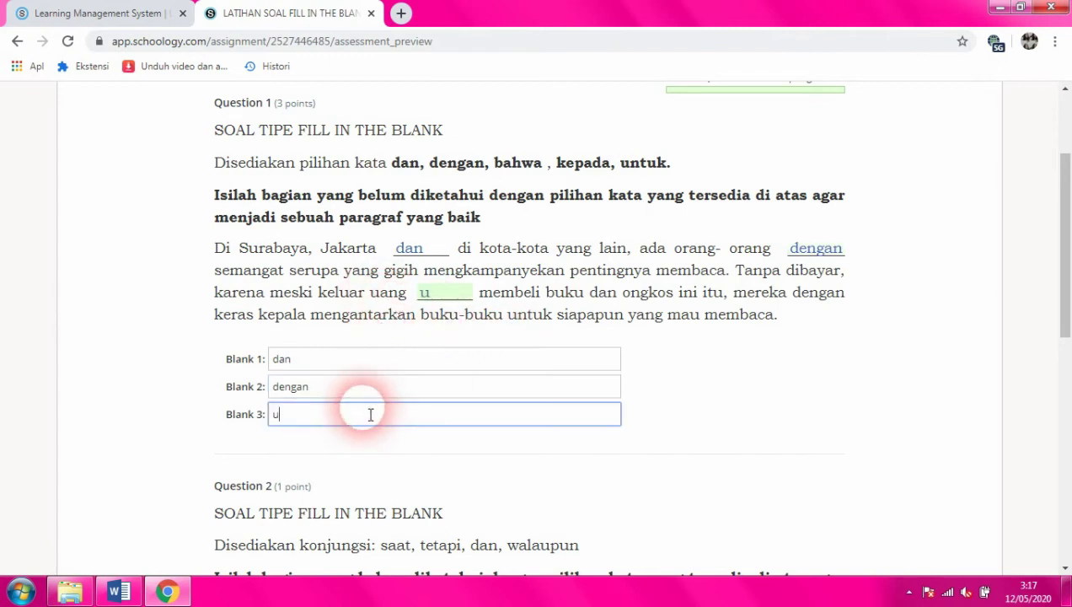
type("ntuk")
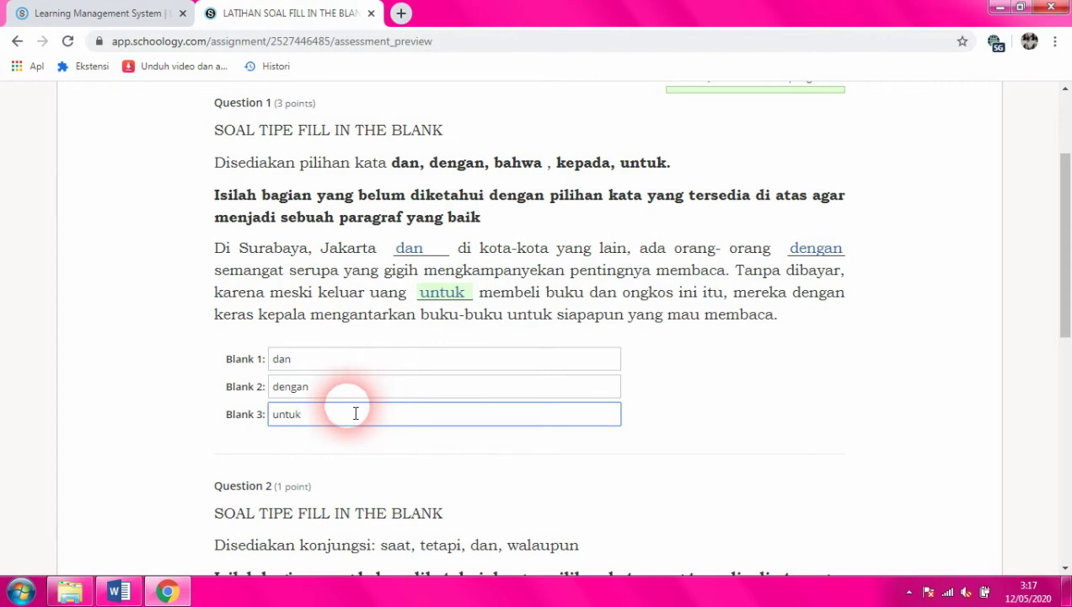
left_click(431, 448)
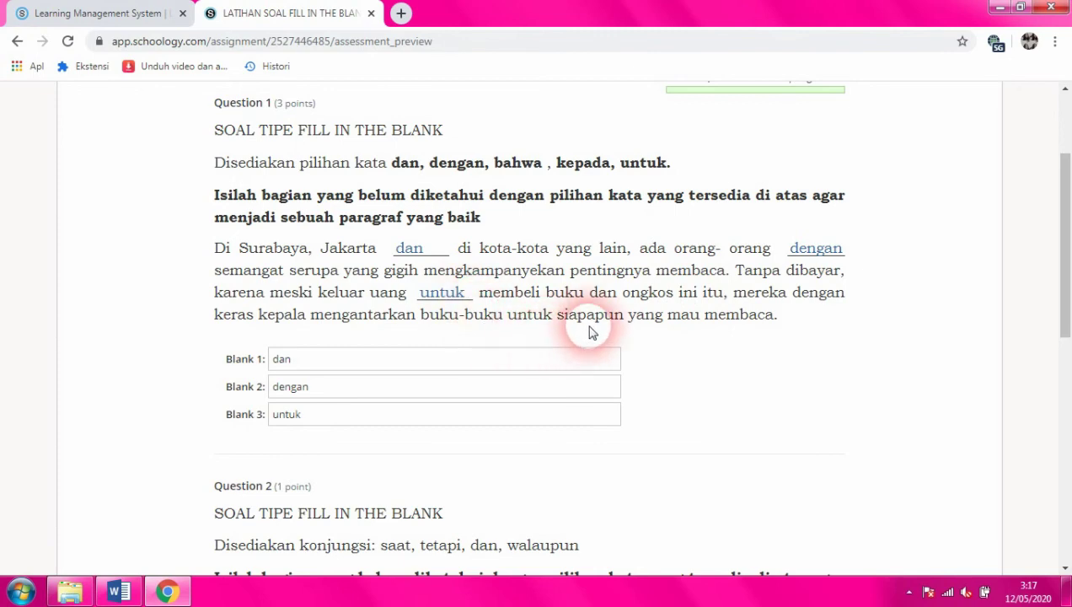
- Answer Blank 1 of Question 2 in the preview with dan
scroll(589, 333, "down", 1)
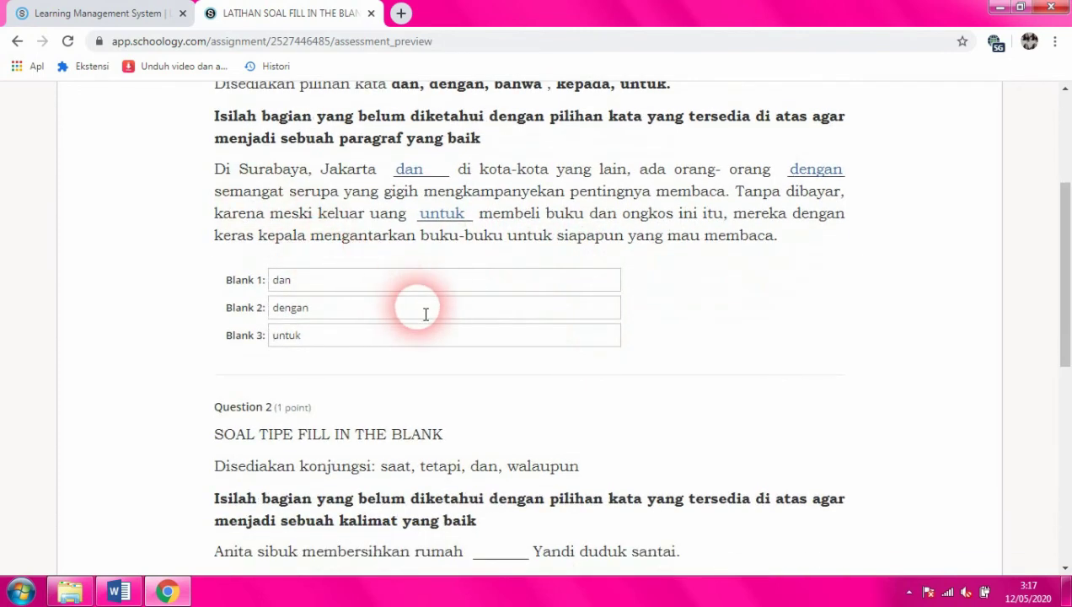
scroll(418, 310, "down", 2)
scroll(381, 394, "down", 1)
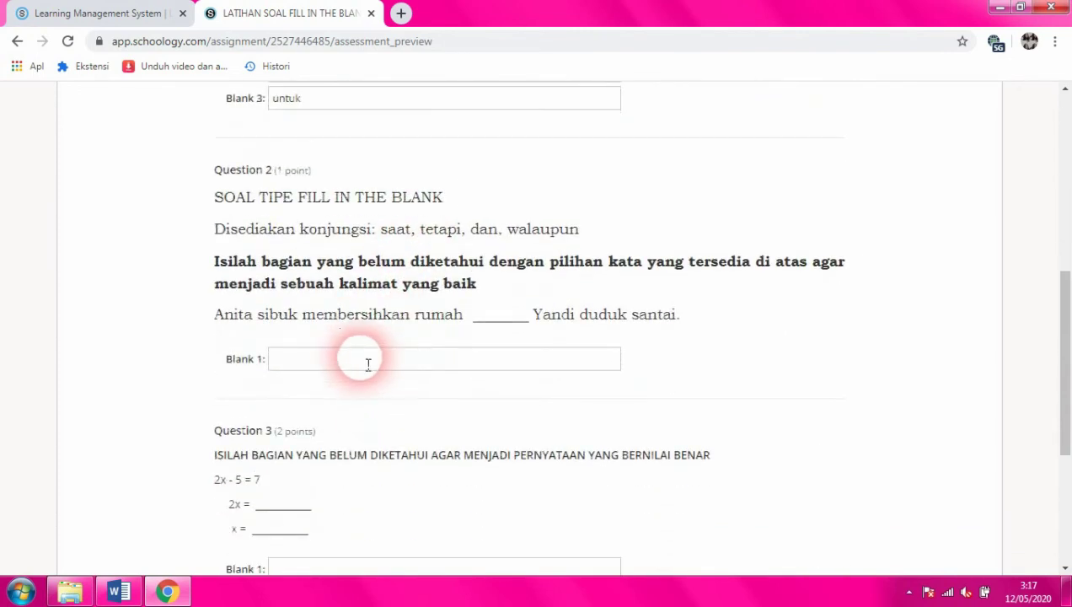
left_click(367, 361)
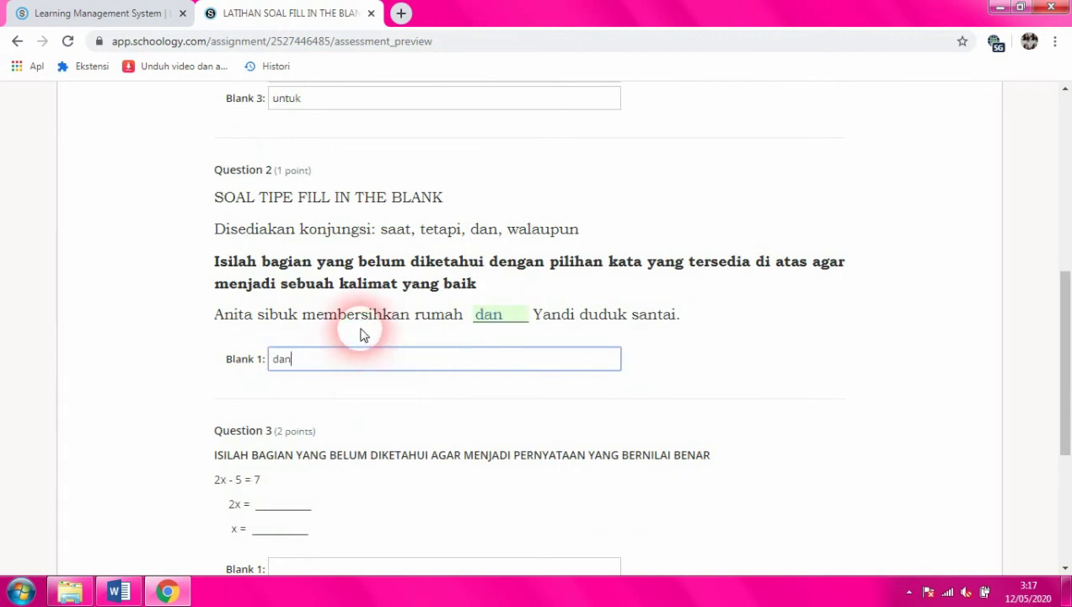
left_click(395, 401)
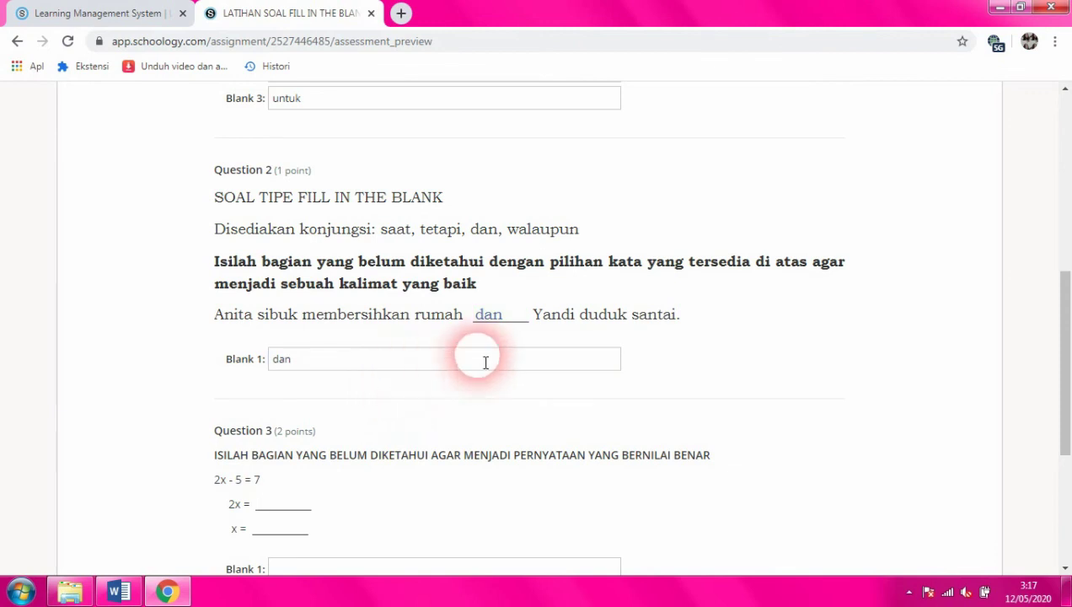
- Answer Question 3 with 12 for Blank 1 and 6 for Blank 2, closing the Windows color scheme dialog without changing the scheme
scroll(497, 324, "down", 3)
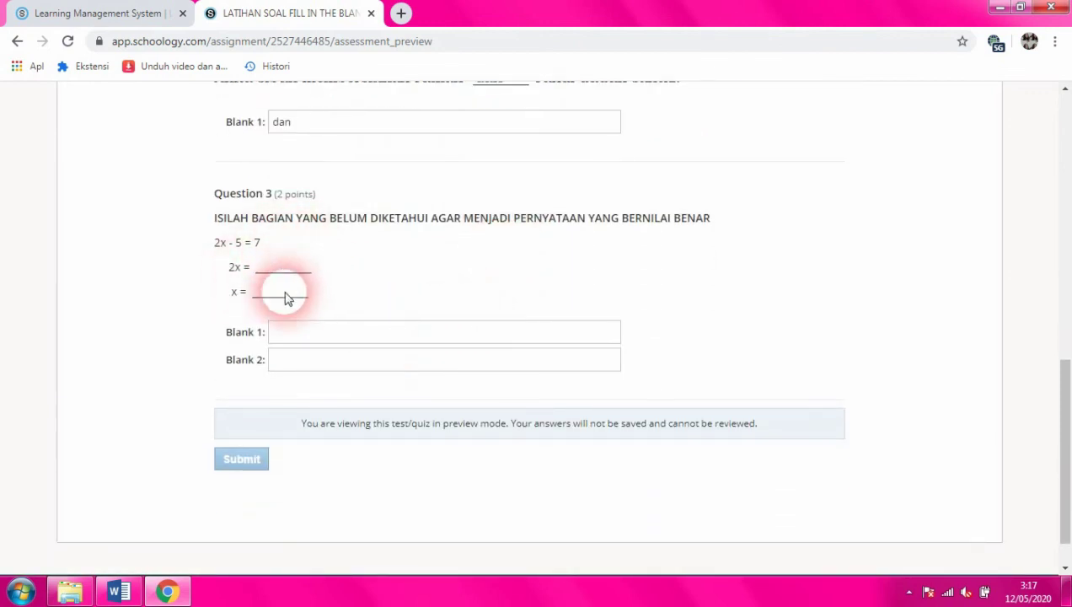
left_click(331, 345)
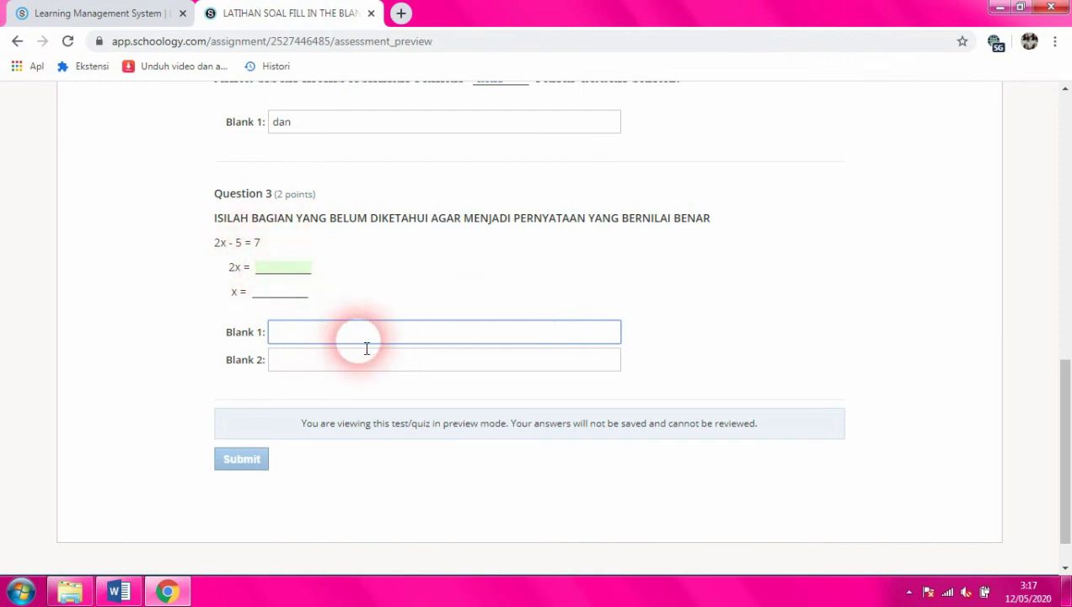
type("1")
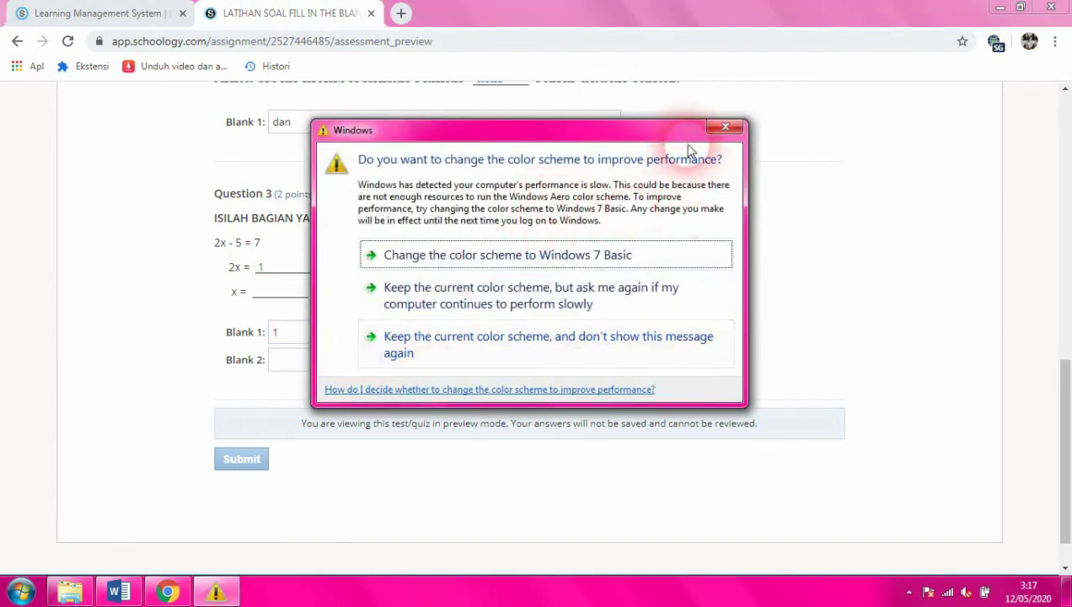
left_click(723, 128)
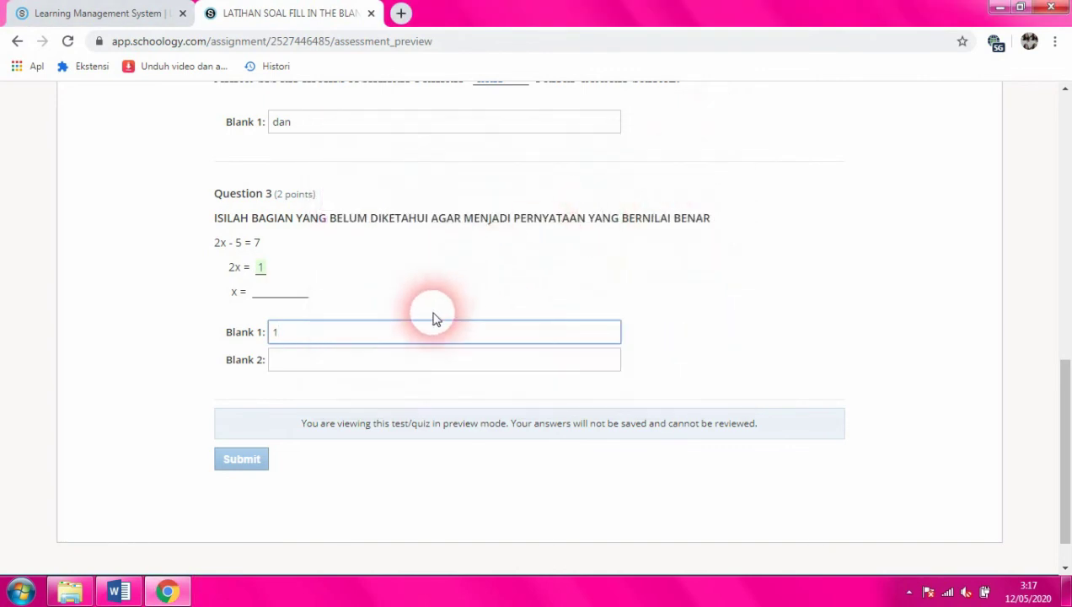
type("2")
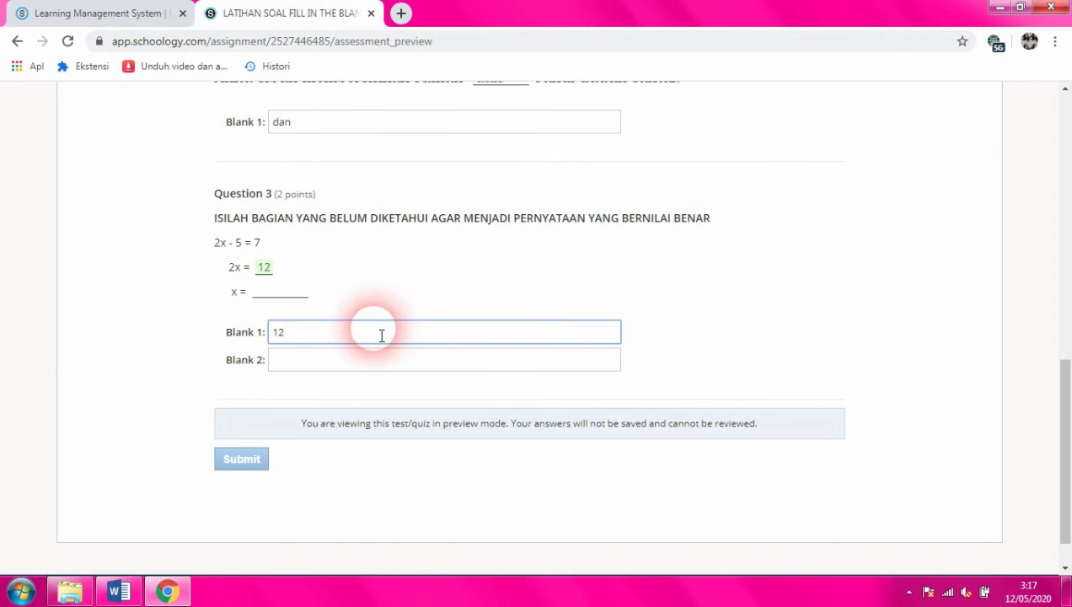
left_click(315, 274)
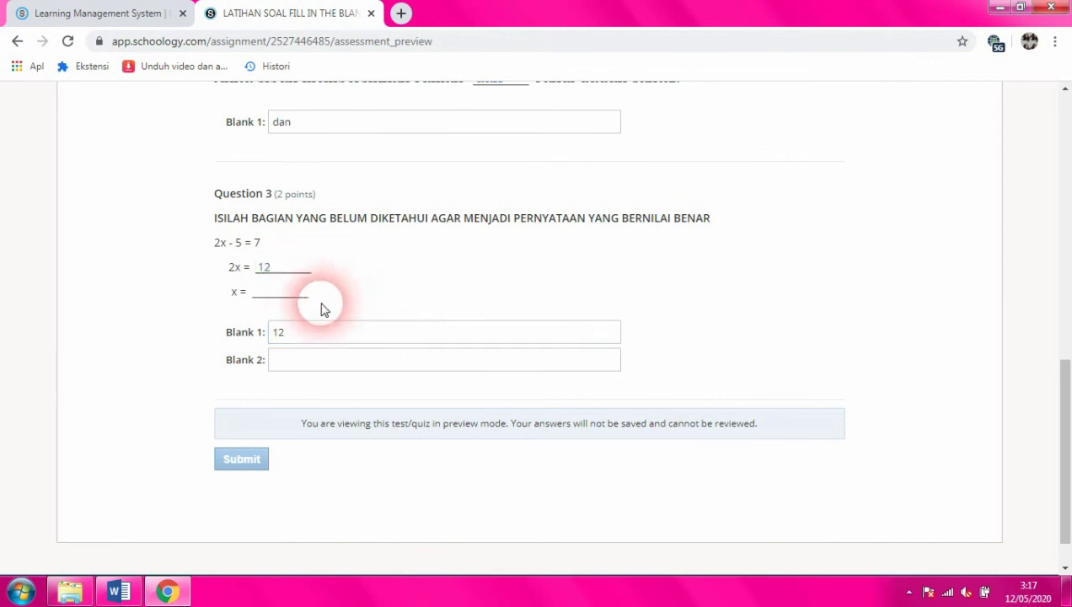
left_click(305, 364)
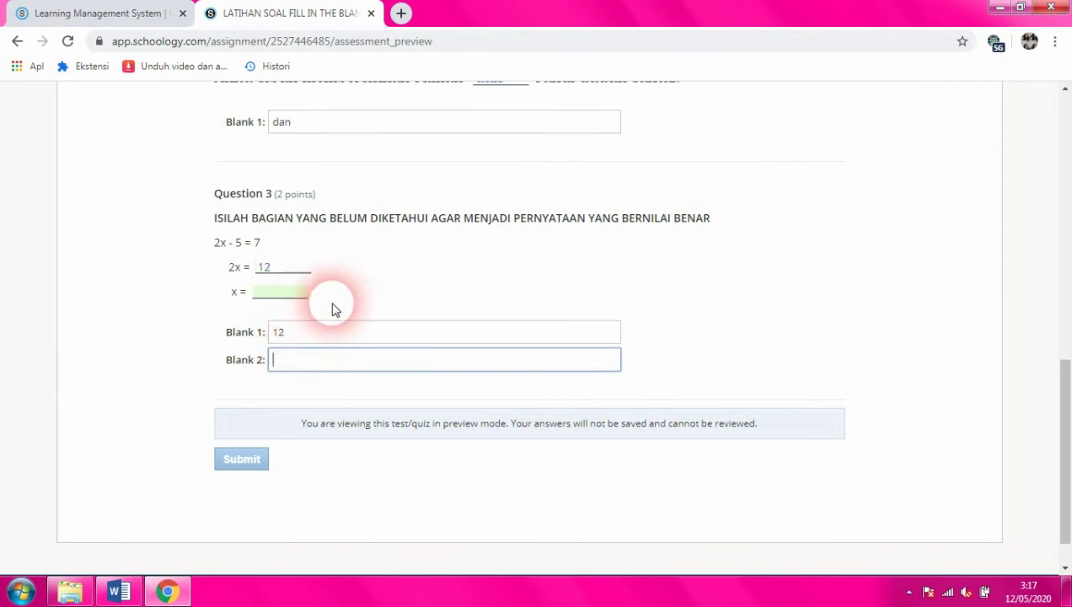
type("6")
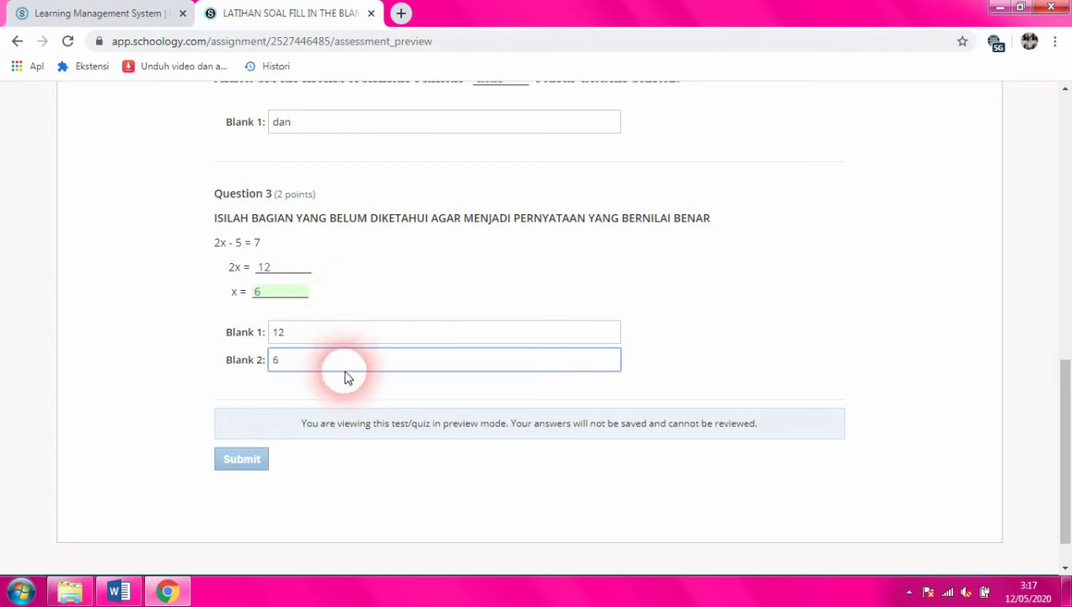
left_click(209, 384)
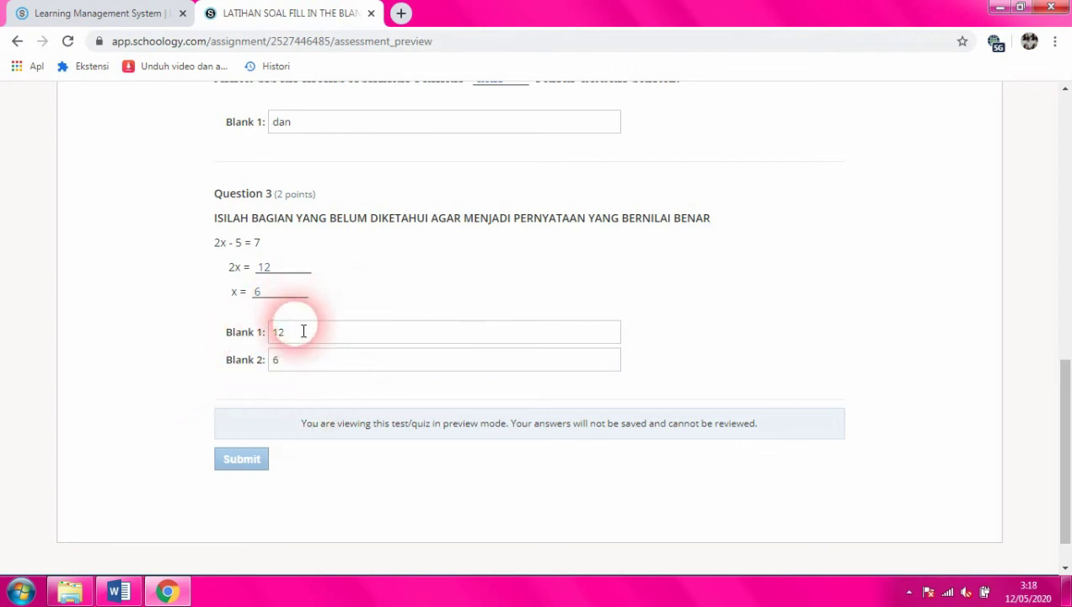
- Review the answers filled in for all three questions of the quiz preview
scroll(303, 331, "up", 2)
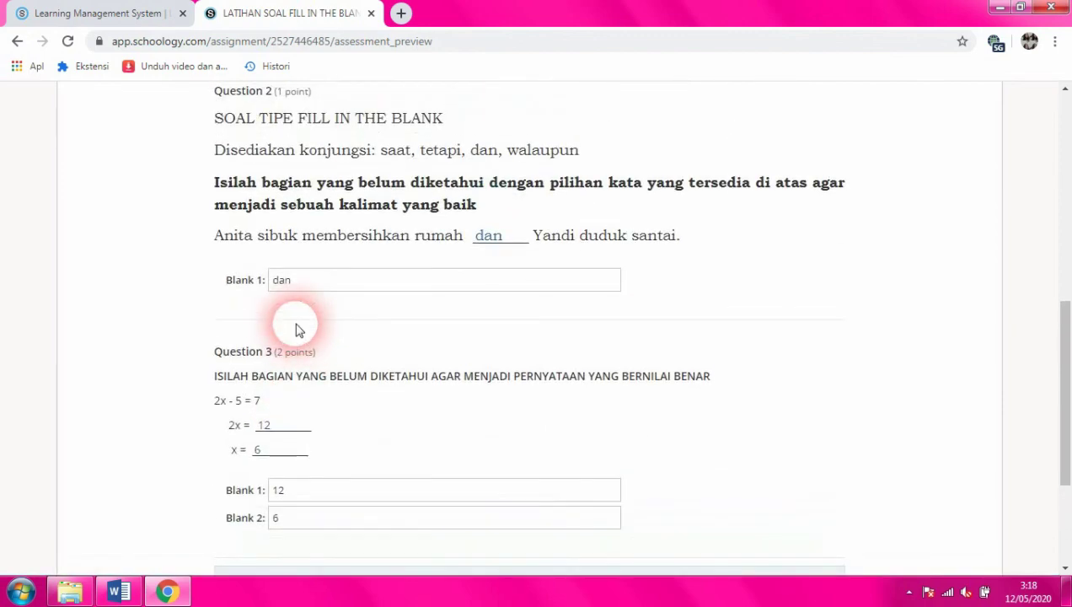
scroll(296, 329, "up", 3)
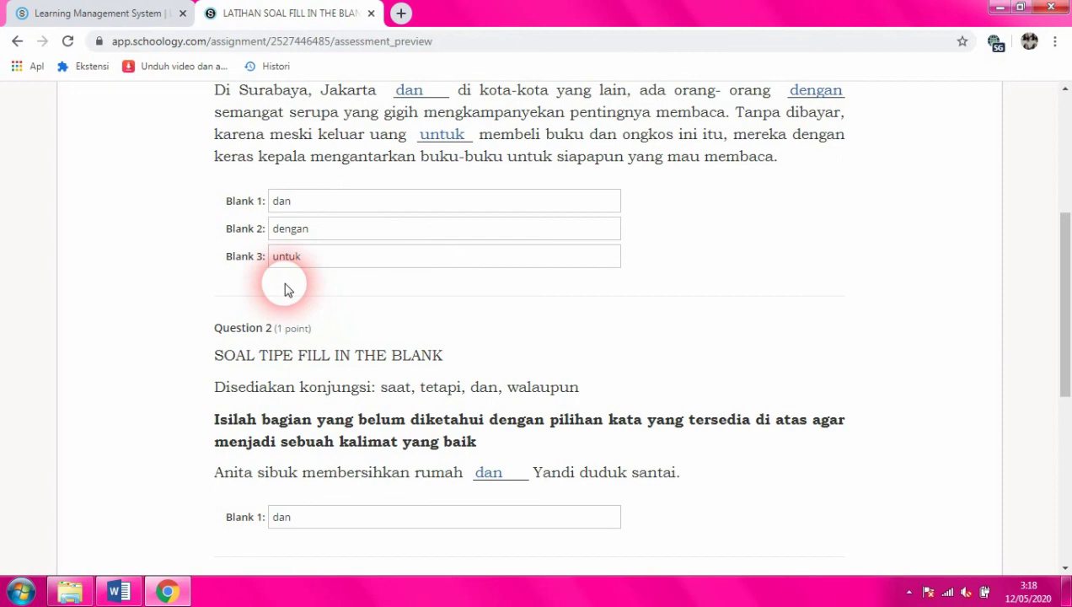
scroll(284, 289, "up", 3)
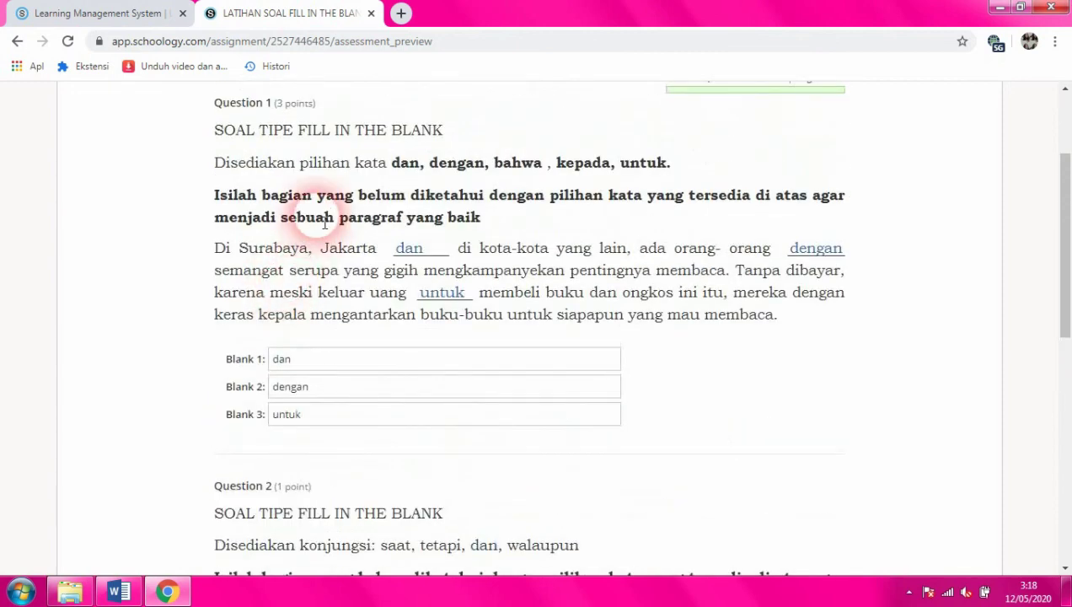
scroll(334, 224, "down", 1)
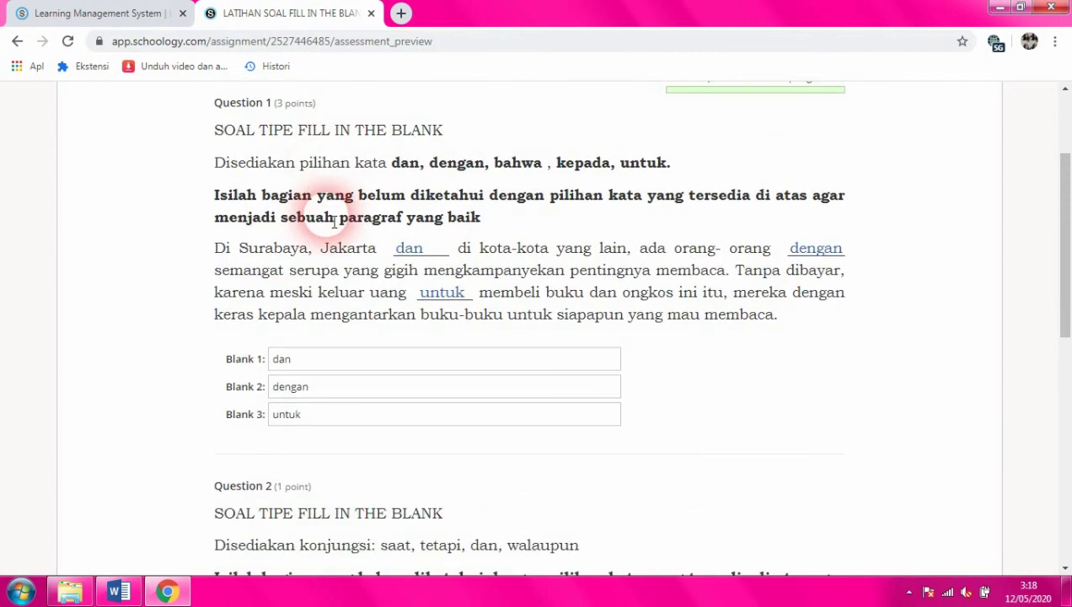
scroll(295, 282, "down", 2)
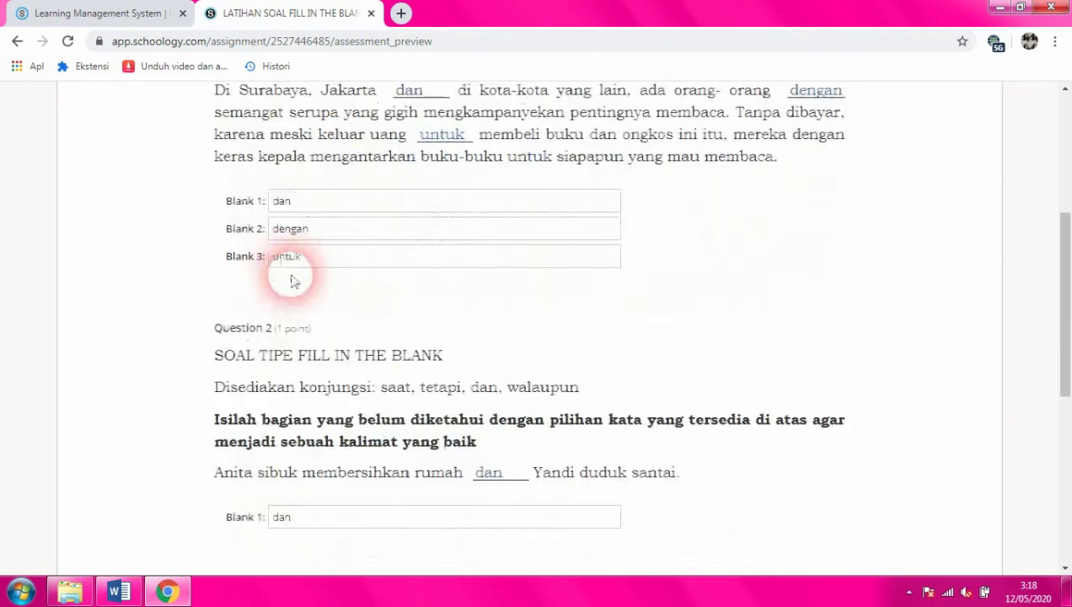
scroll(297, 278, "down", 3)
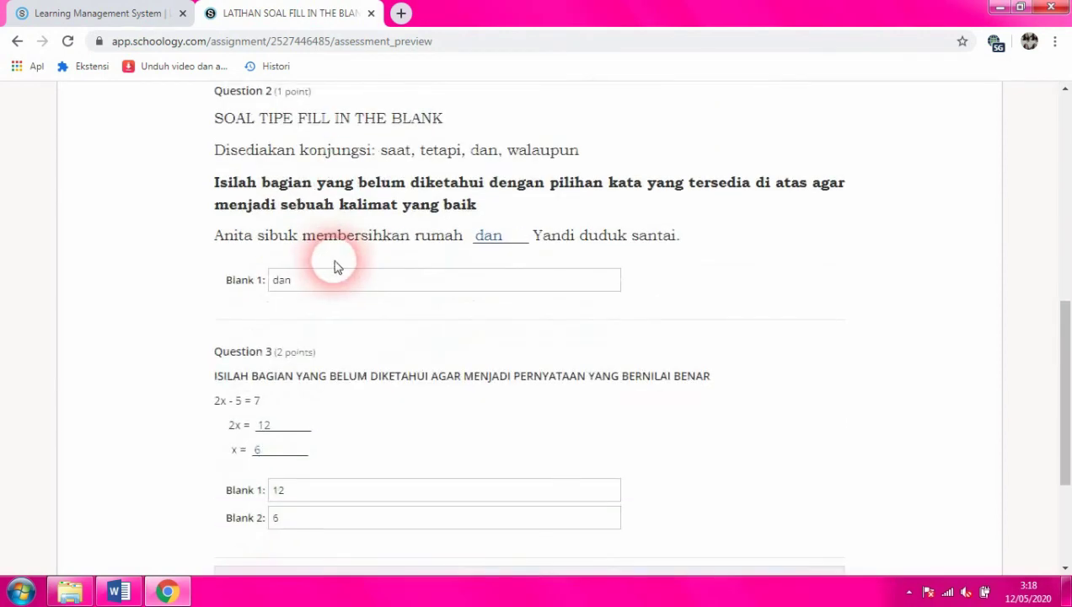